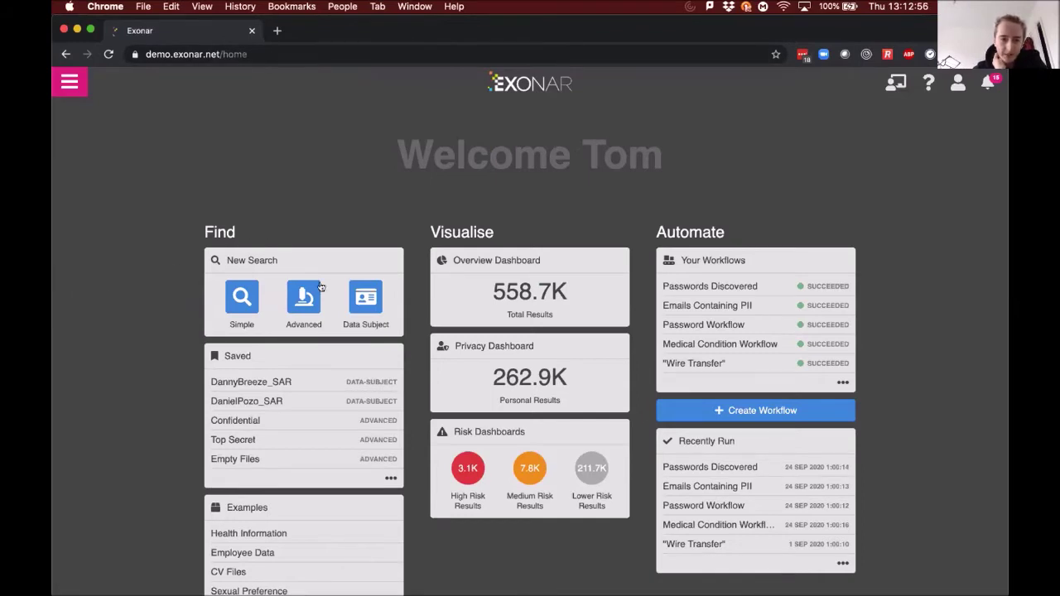
- Load the Bank Account Details example query into a new advanced search and run it
click(300, 301)
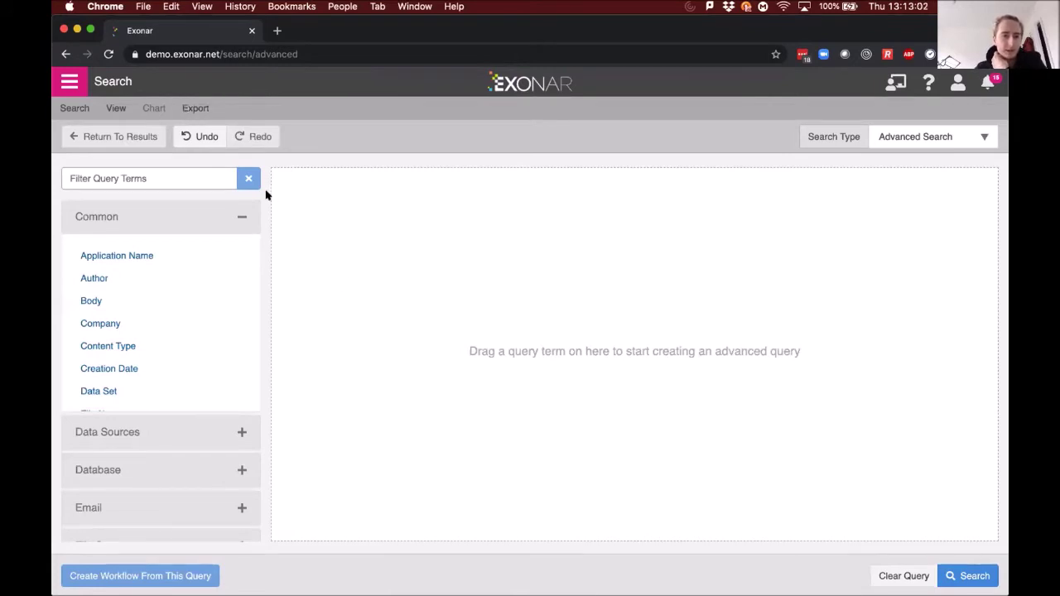
click(74, 109)
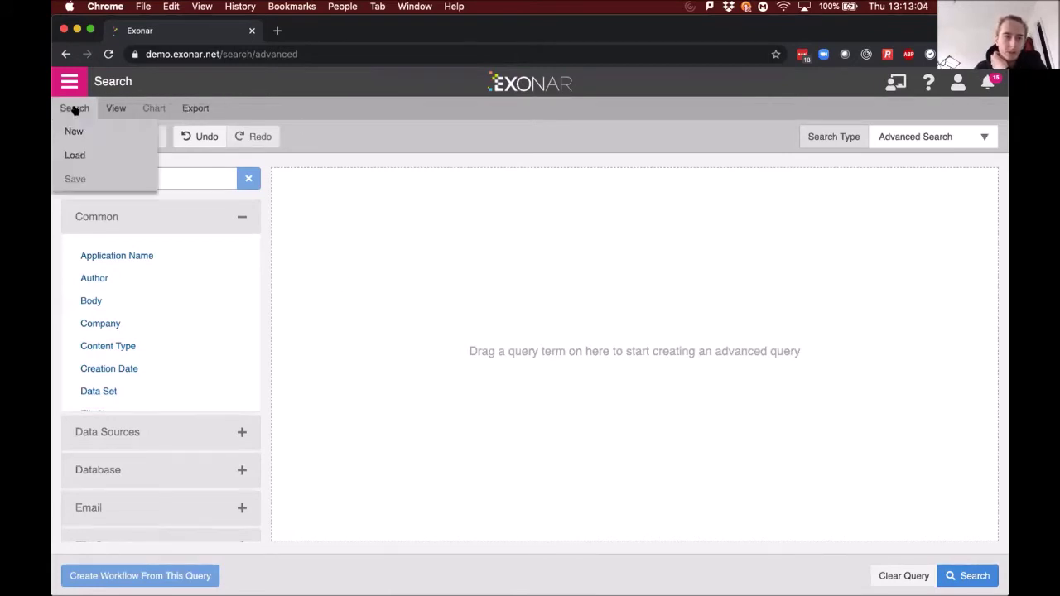
click(101, 155)
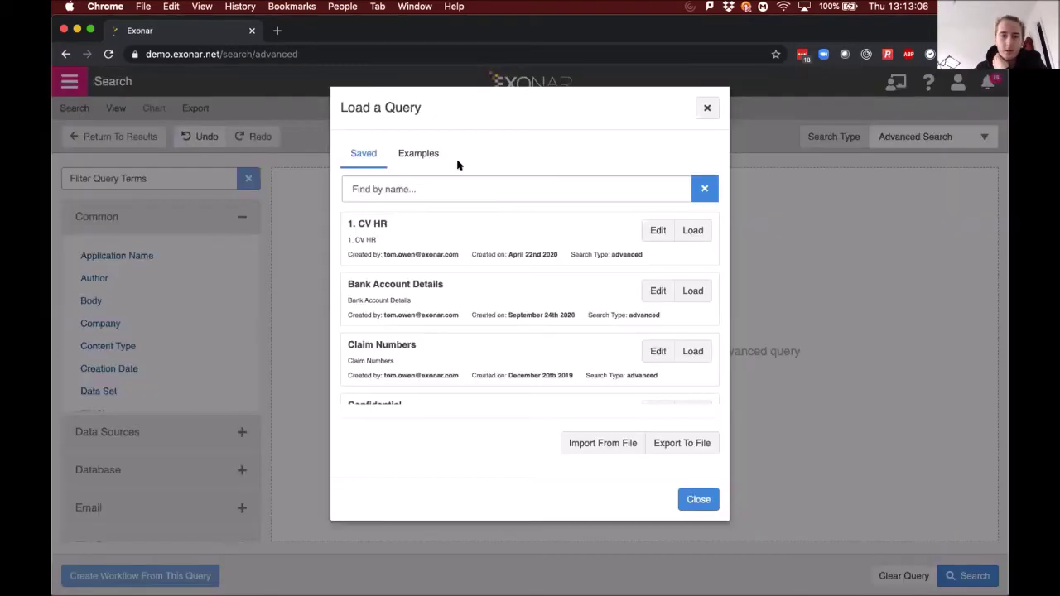
click(424, 150)
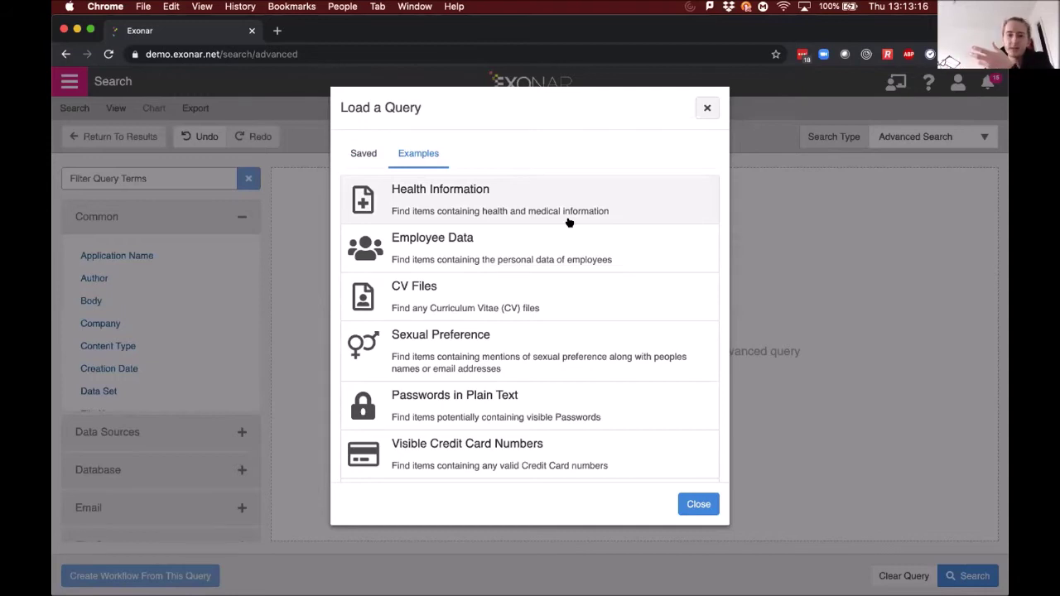
scroll(569, 222, down, 5)
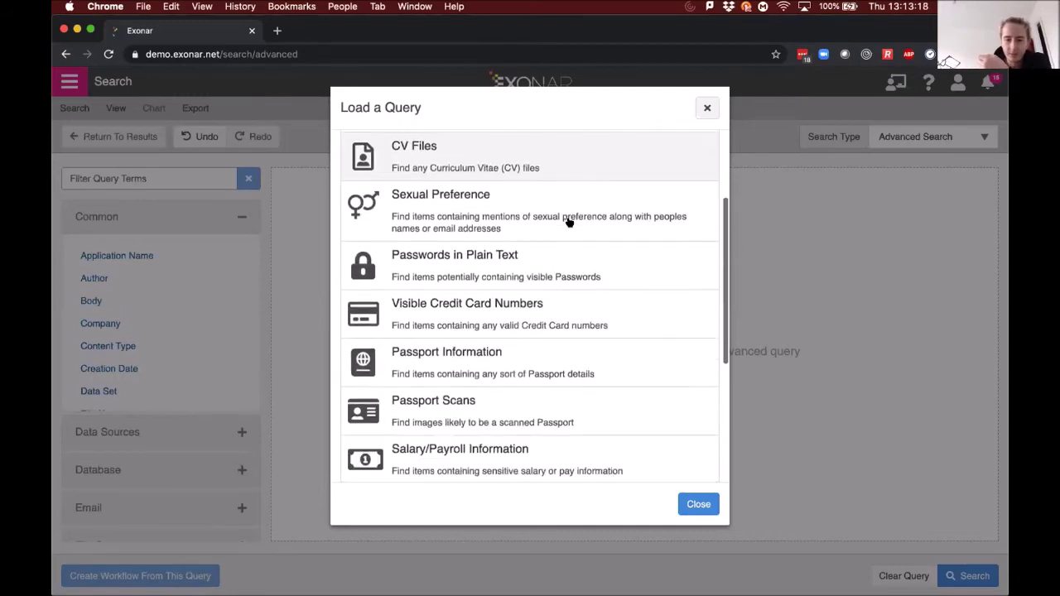
scroll(551, 287, down, 5)
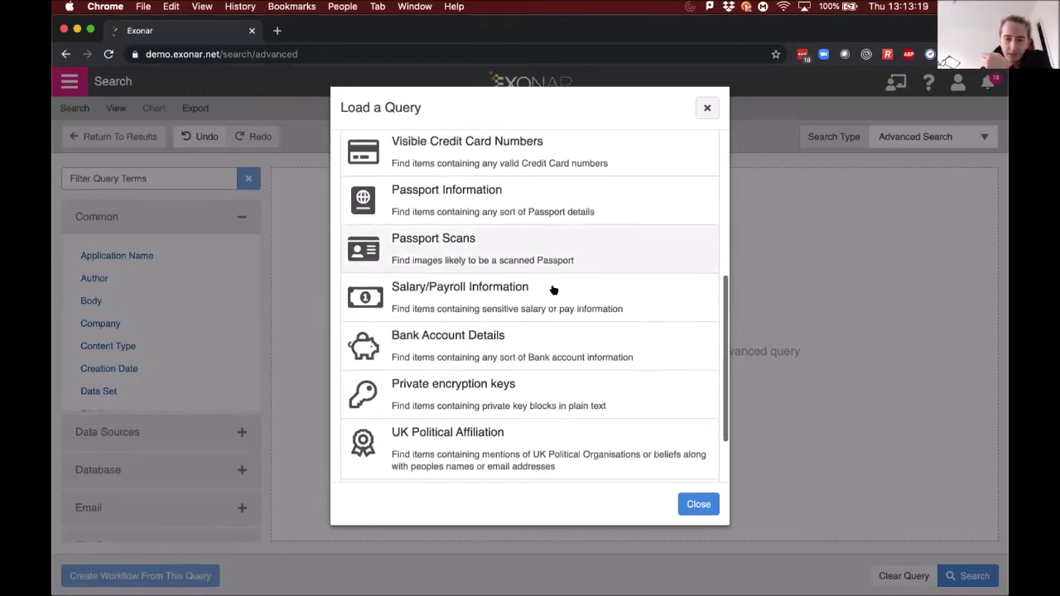
scroll(500, 348, down, 1)
click(495, 321)
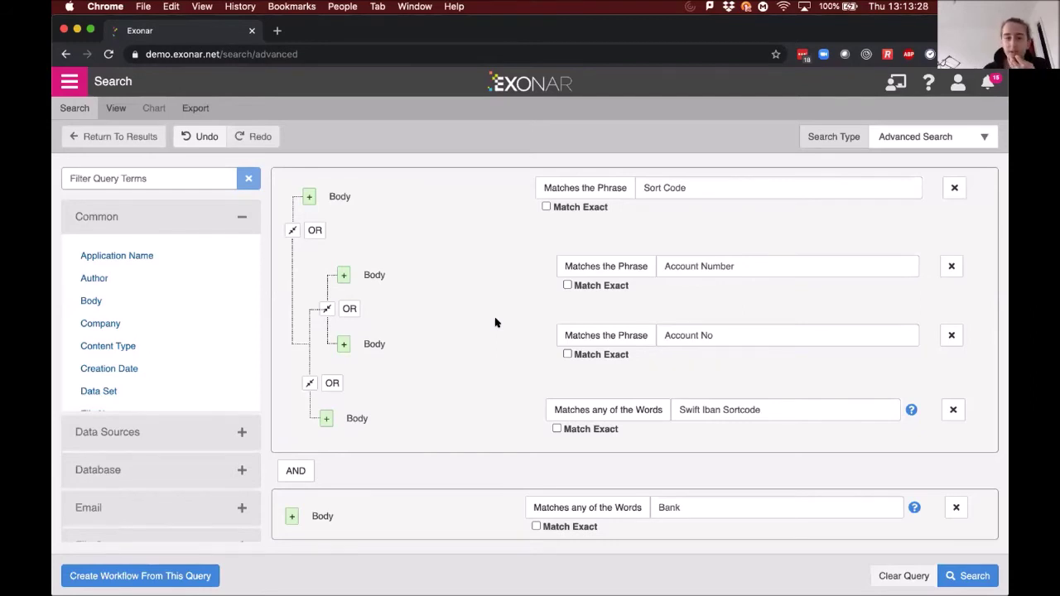
scroll(495, 322, down, 1)
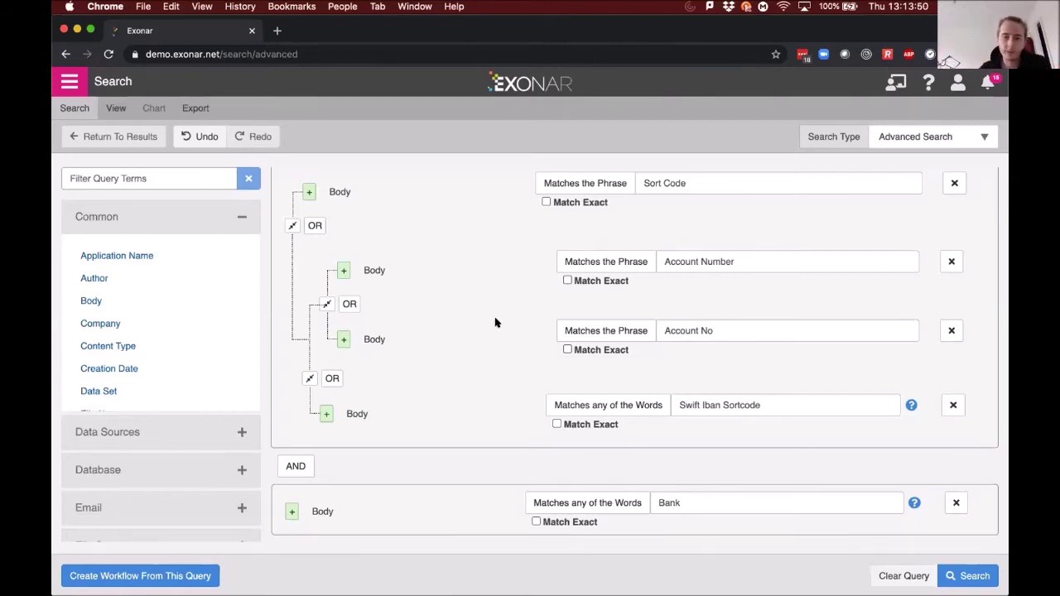
click(954, 576)
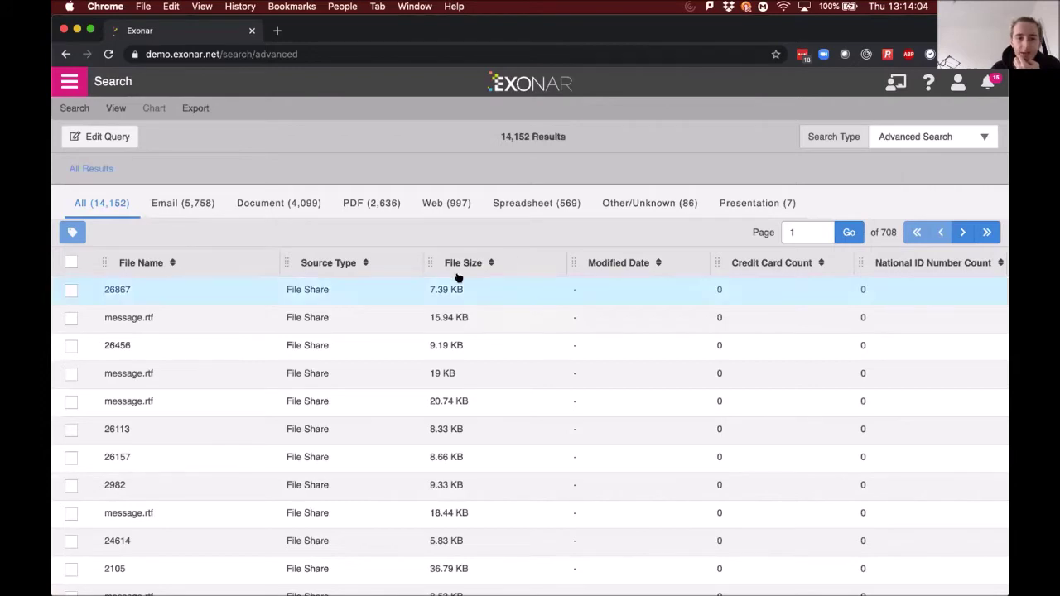
- Preview the first search result and its topics, step through the following two results, and close the preview
click(422, 287)
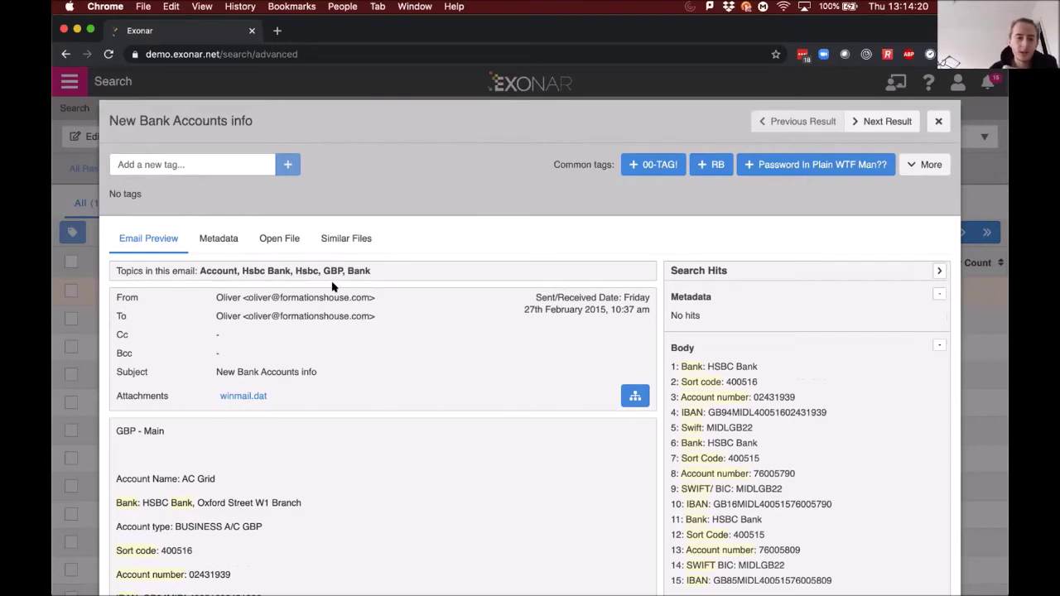
drag(398, 271, 204, 268)
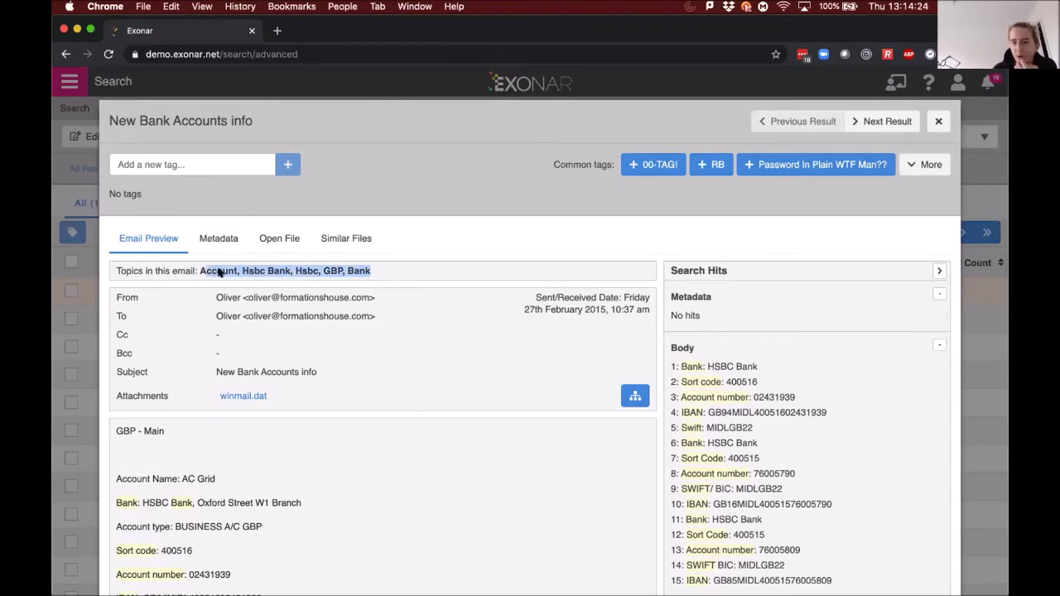
click(450, 262)
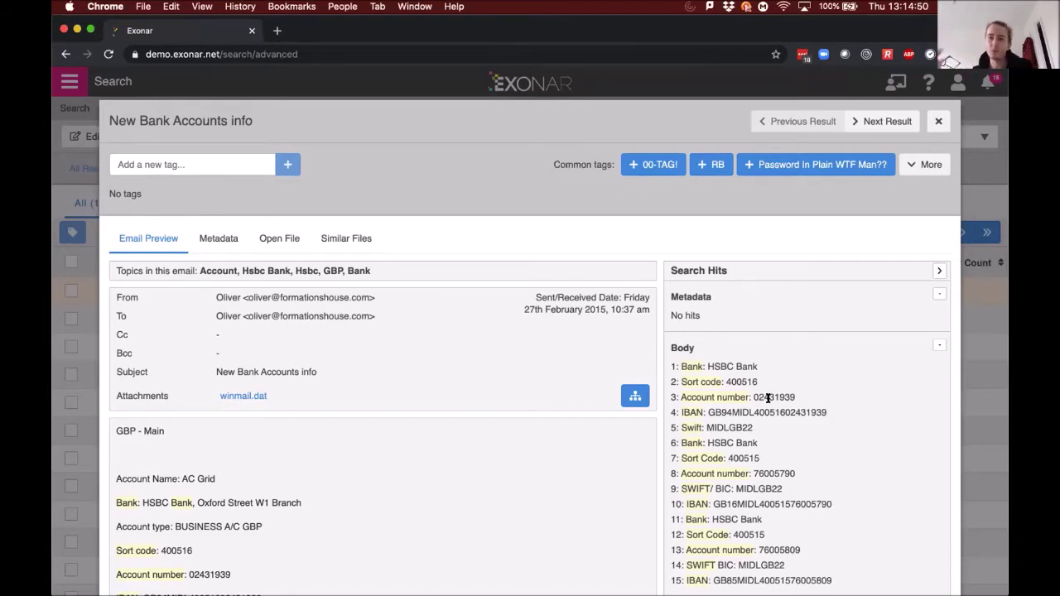
click(885, 119)
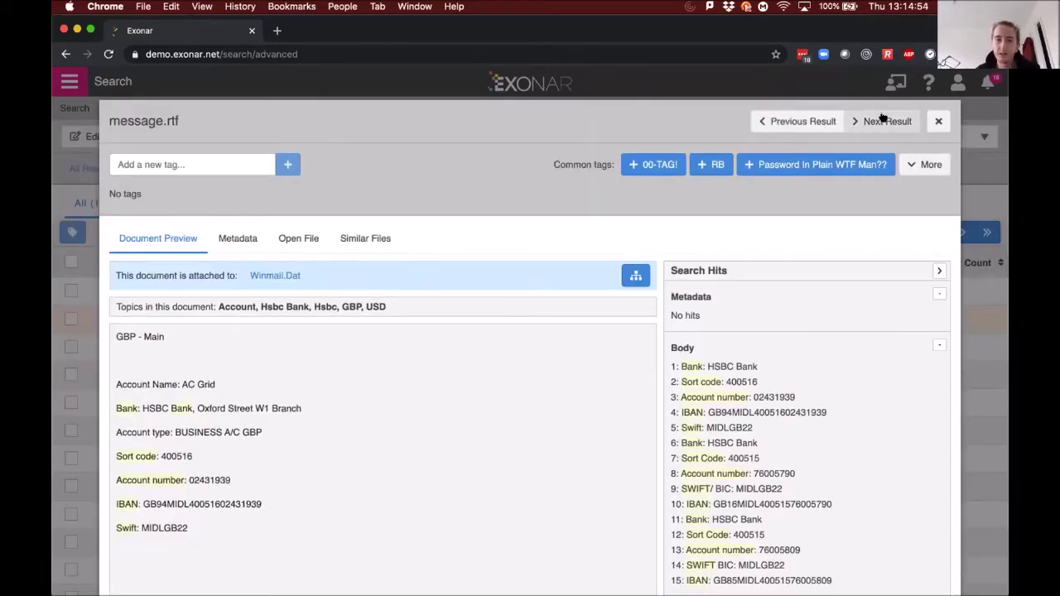
click(882, 118)
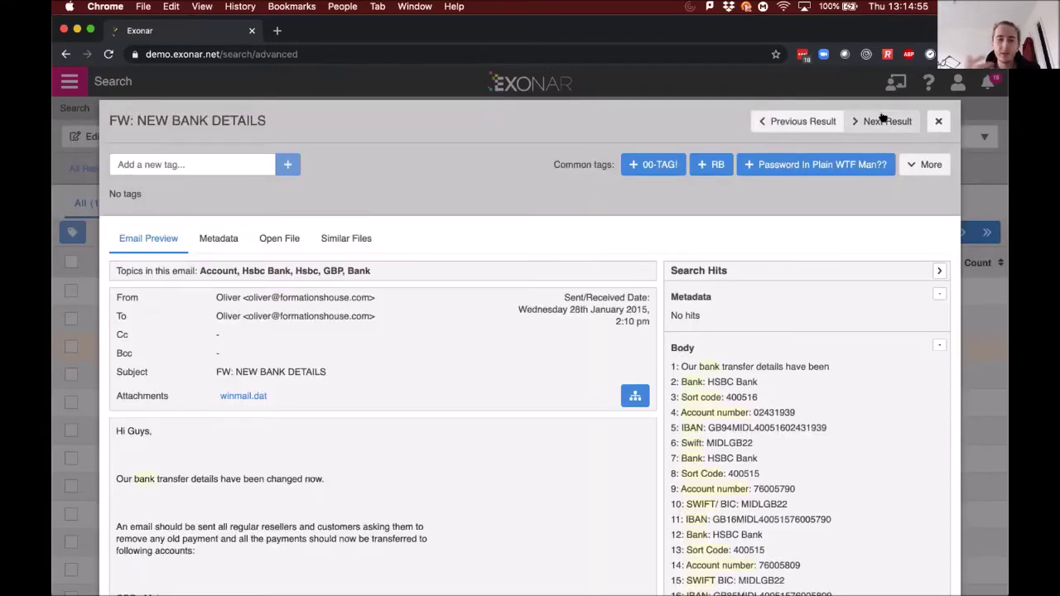
click(940, 123)
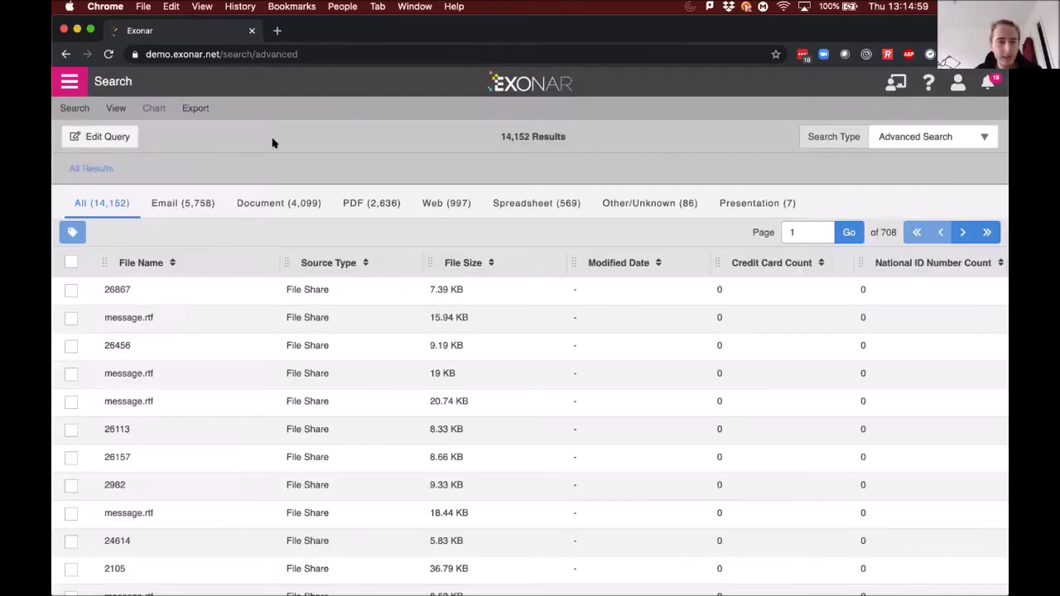
- Show the visualisation of the search results and inspect the Business Services bar in the Data Set chart
click(116, 109)
click(136, 132)
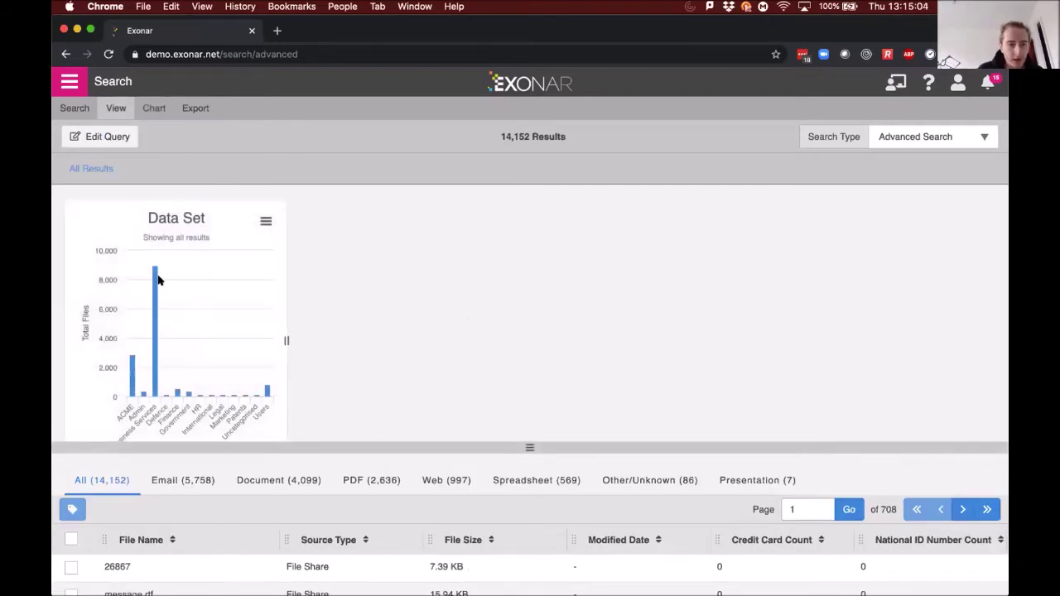
mouse_move(156, 276)
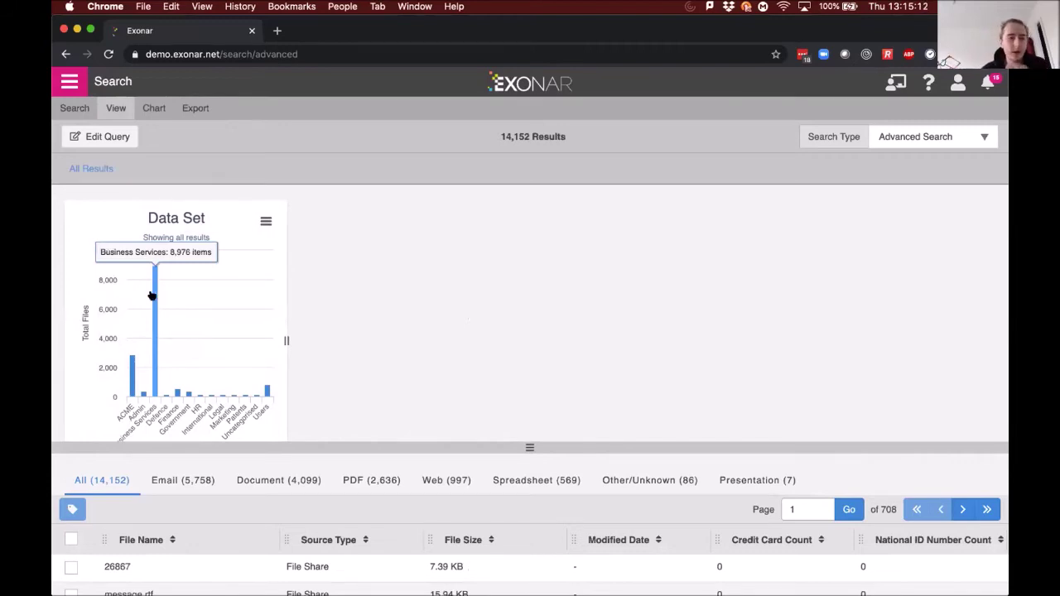
- Add a Data Set term set to Business Services to the query with AND, and rerun the search
click(123, 138)
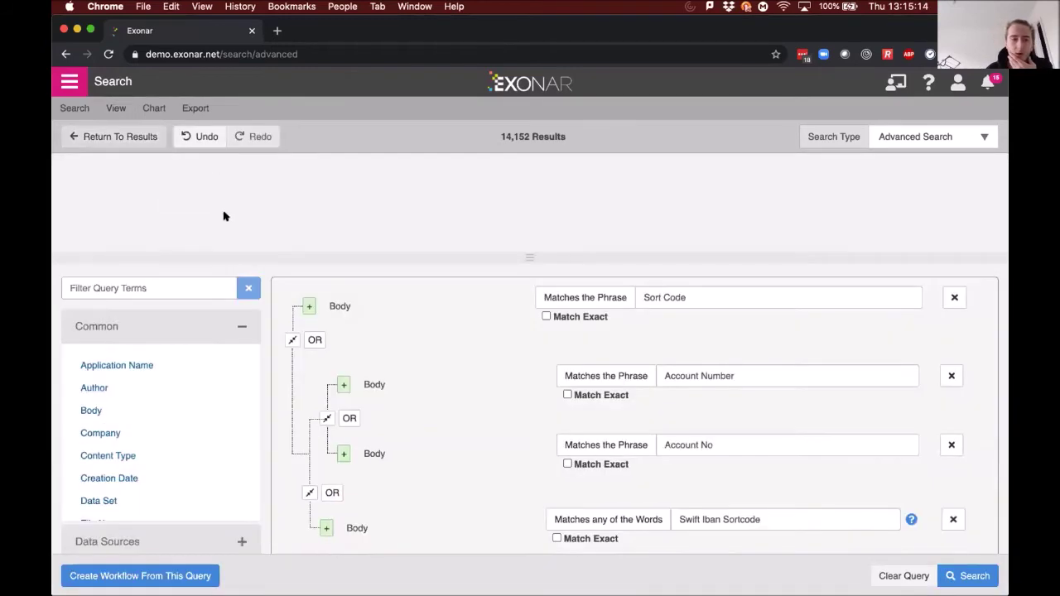
scroll(116, 334, down, 2)
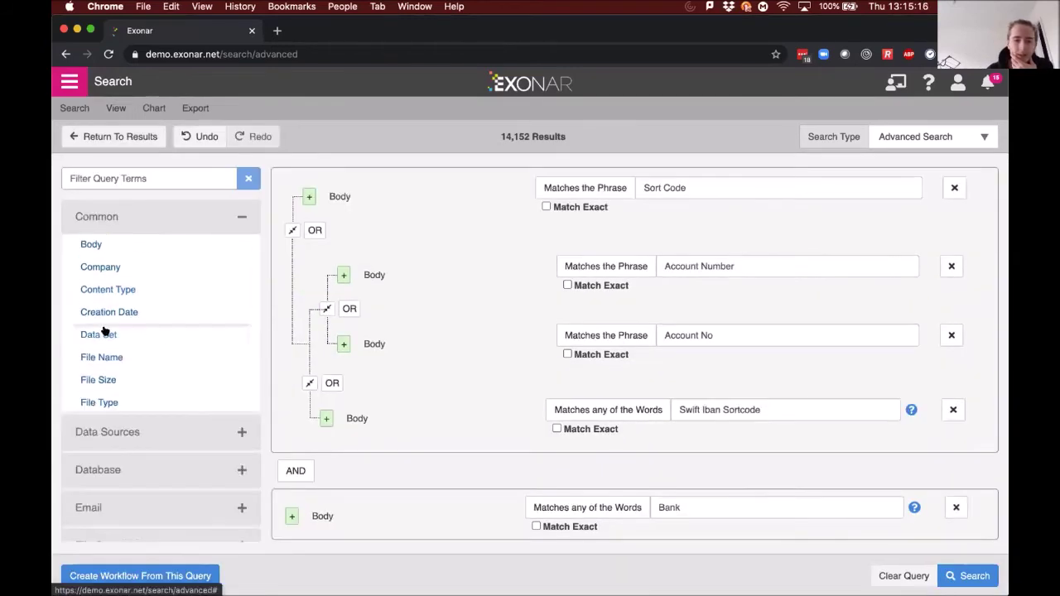
drag(103, 331, 203, 352)
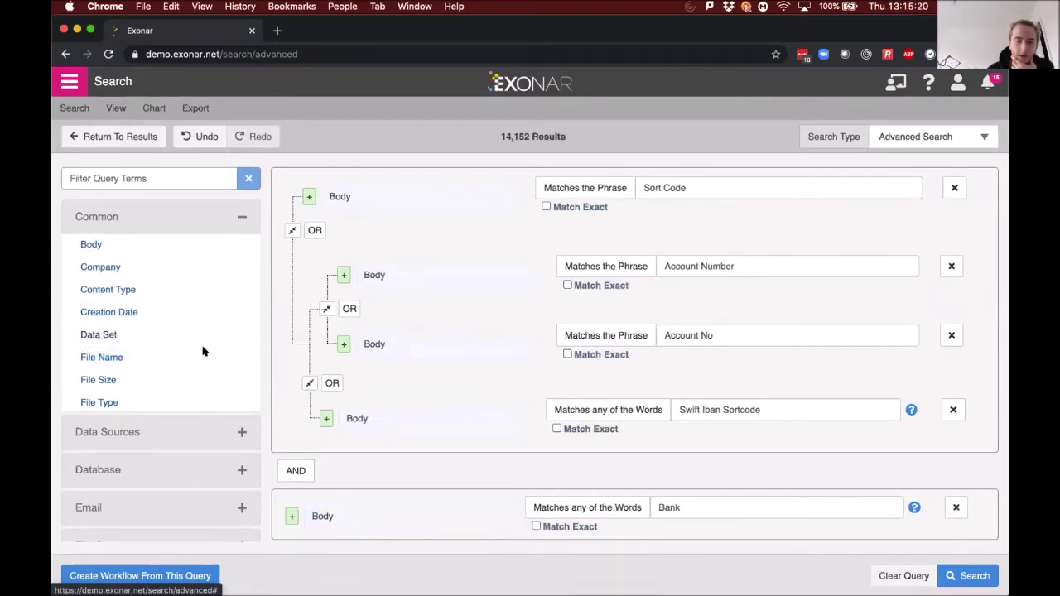
drag(83, 336, 599, 442)
click(605, 450)
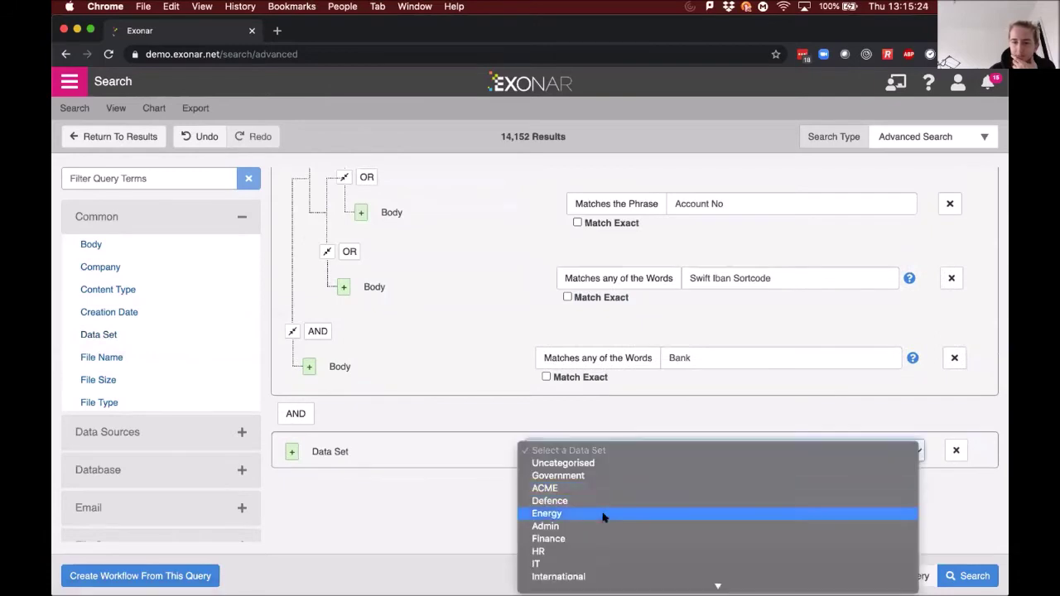
scroll(602, 514, down, 5)
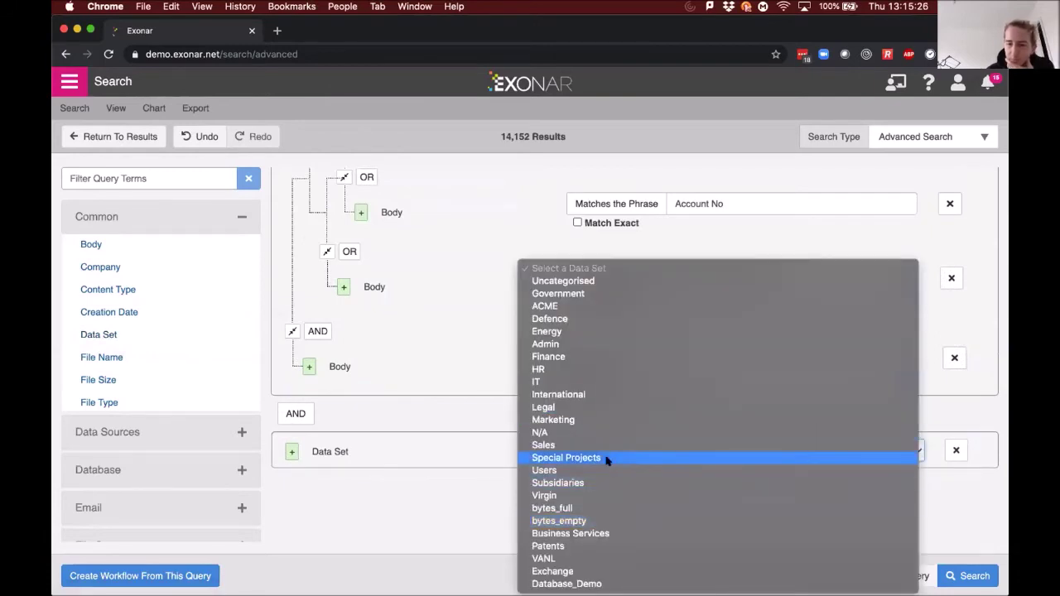
click(592, 531)
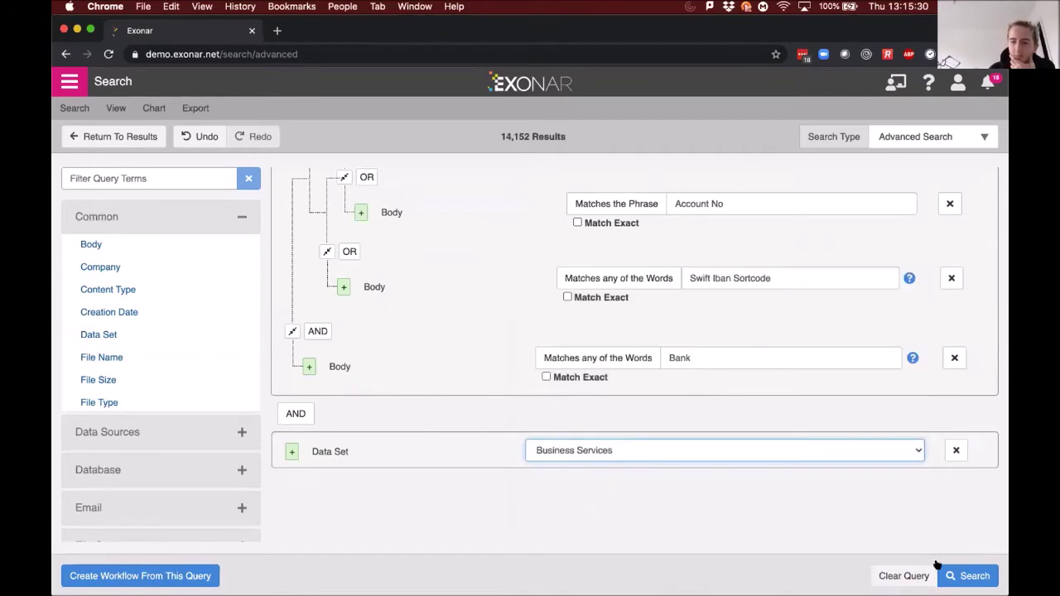
click(948, 567)
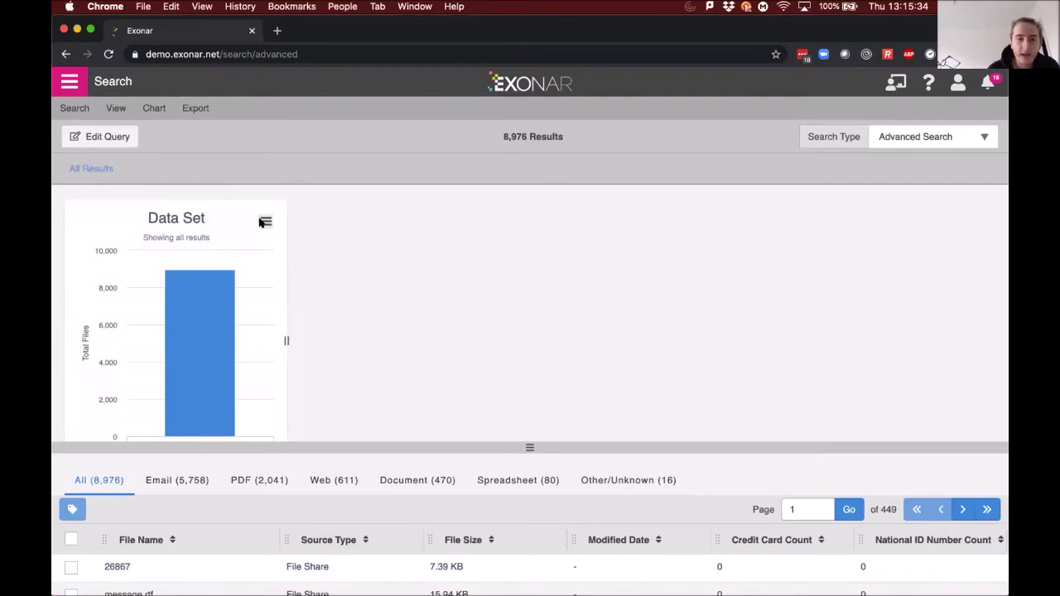
- Remove the Data Set chart and hide the visualisation of the results
click(265, 222)
click(248, 341)
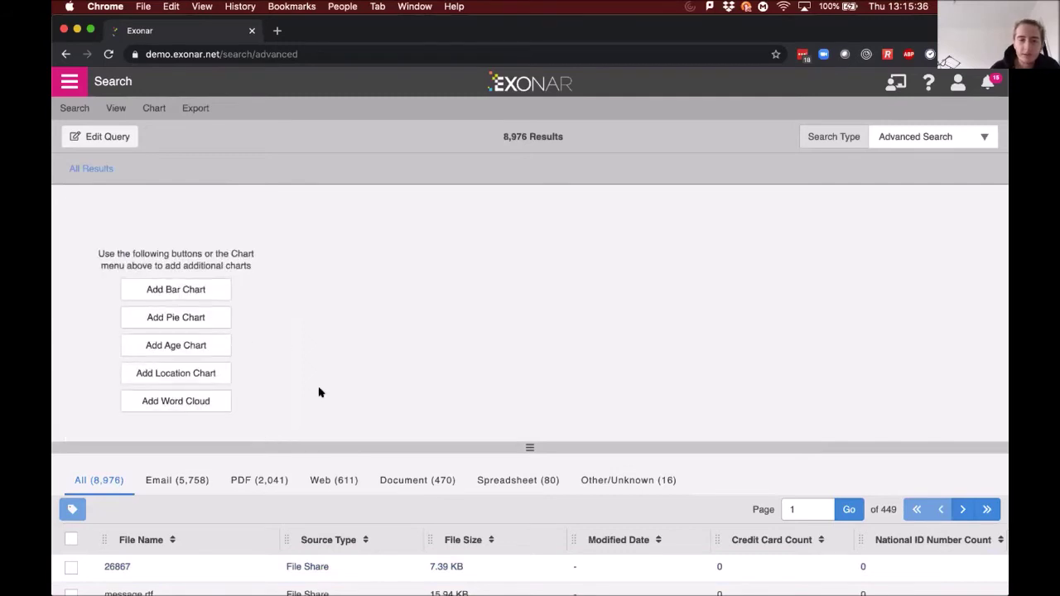
click(116, 110)
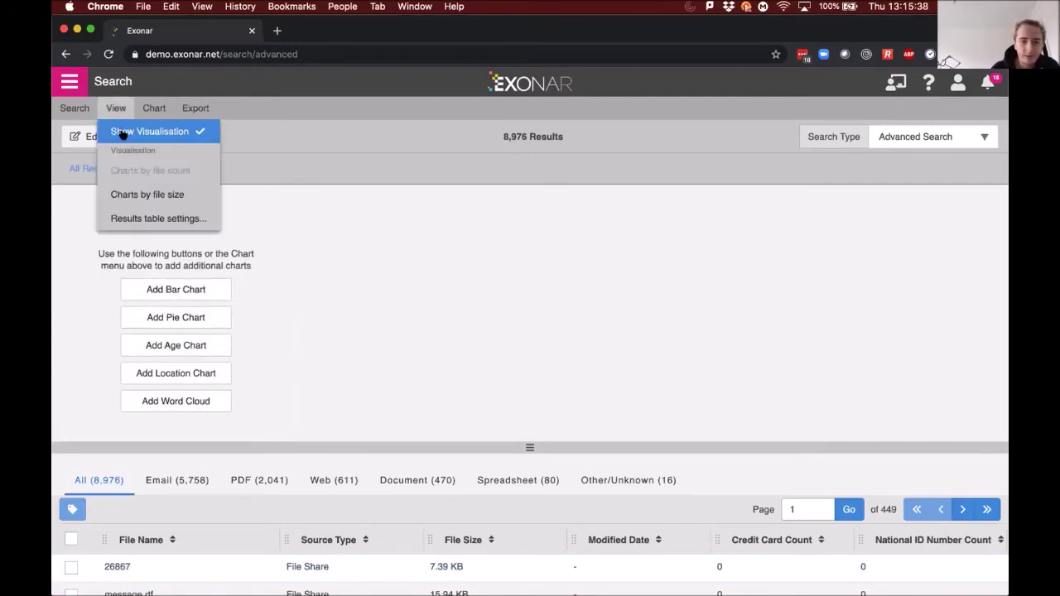
click(122, 133)
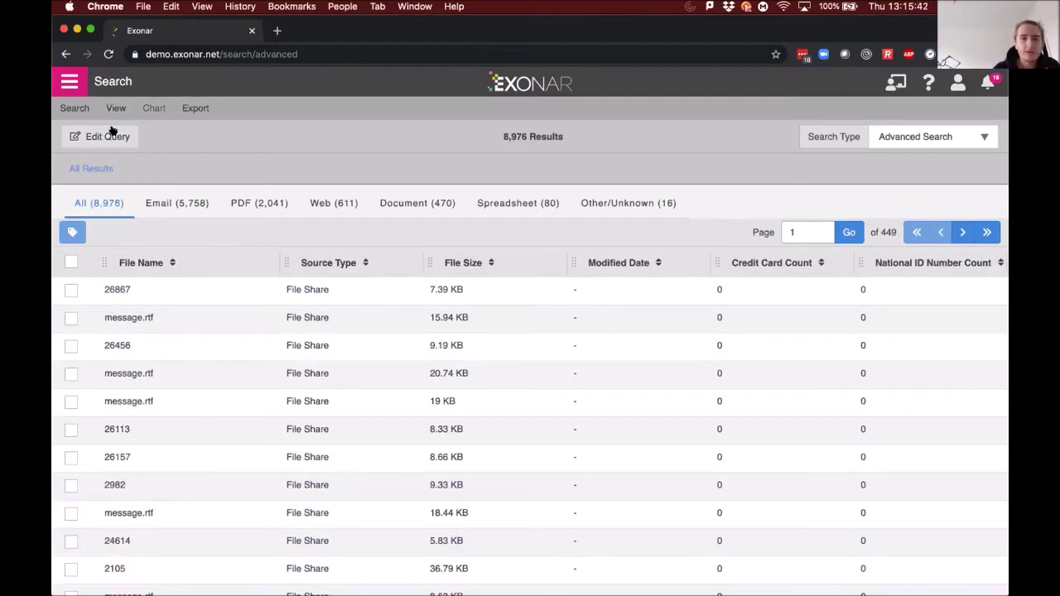
- Create a workflow from the current query and name it "Bank Account Details 2"
click(113, 134)
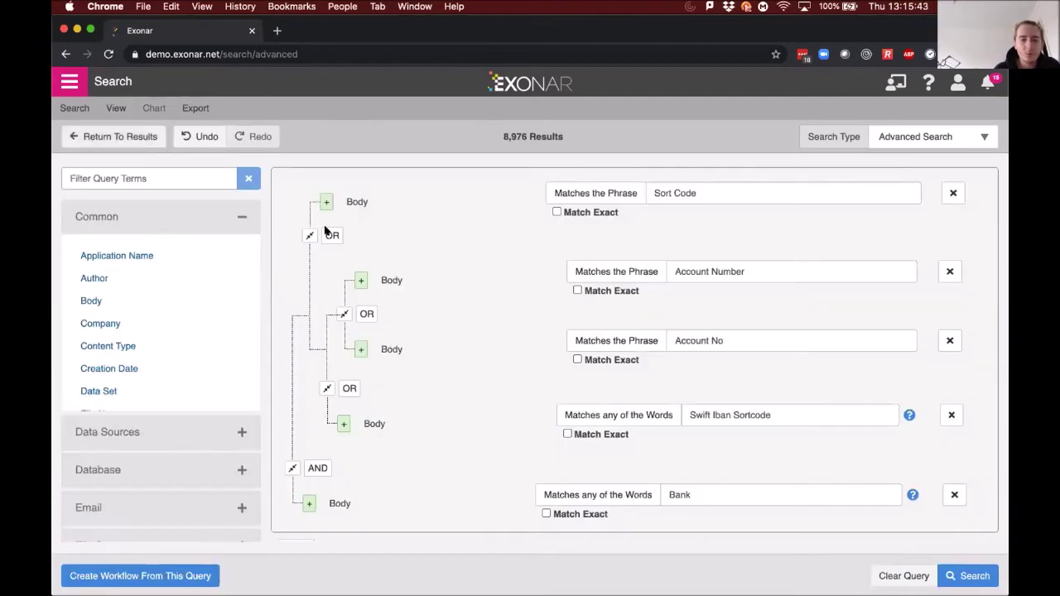
double_click(152, 577)
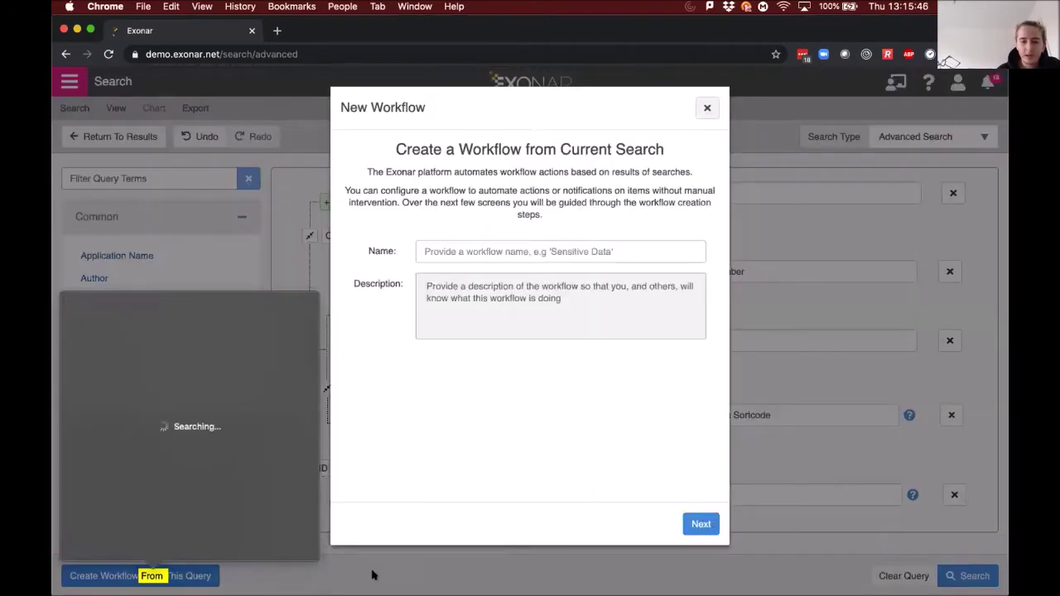
click(495, 253)
text(Bank Accont)
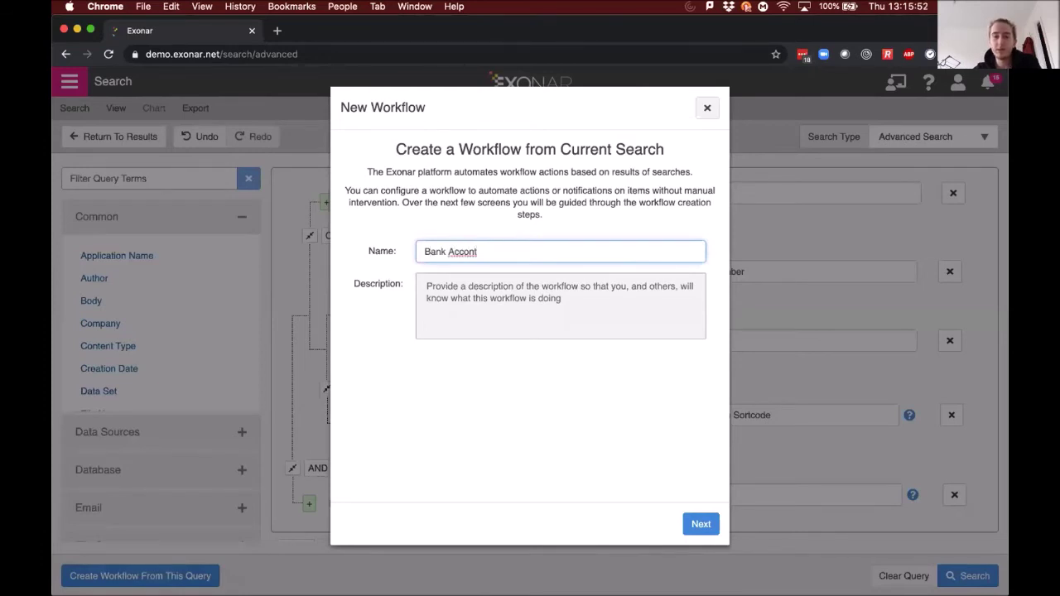
key(BackSpace)
key(BackSpace)
text(unt Details )
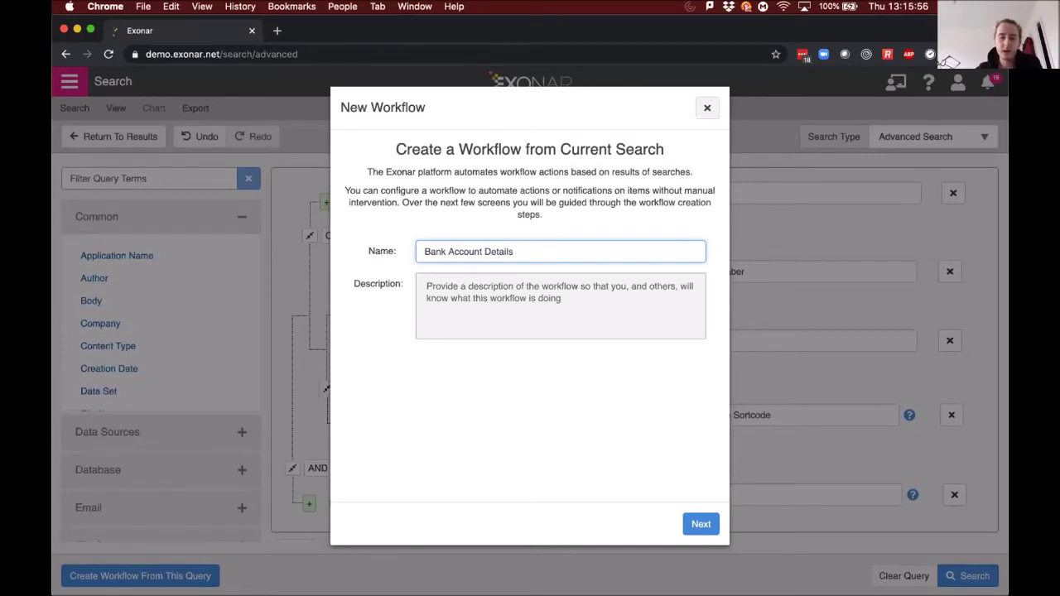
text(2)
- Copy the workflow name "Bank Account Details 2" into the description and proceed to the workflow scheduling
key(super+a)
key(super+c)
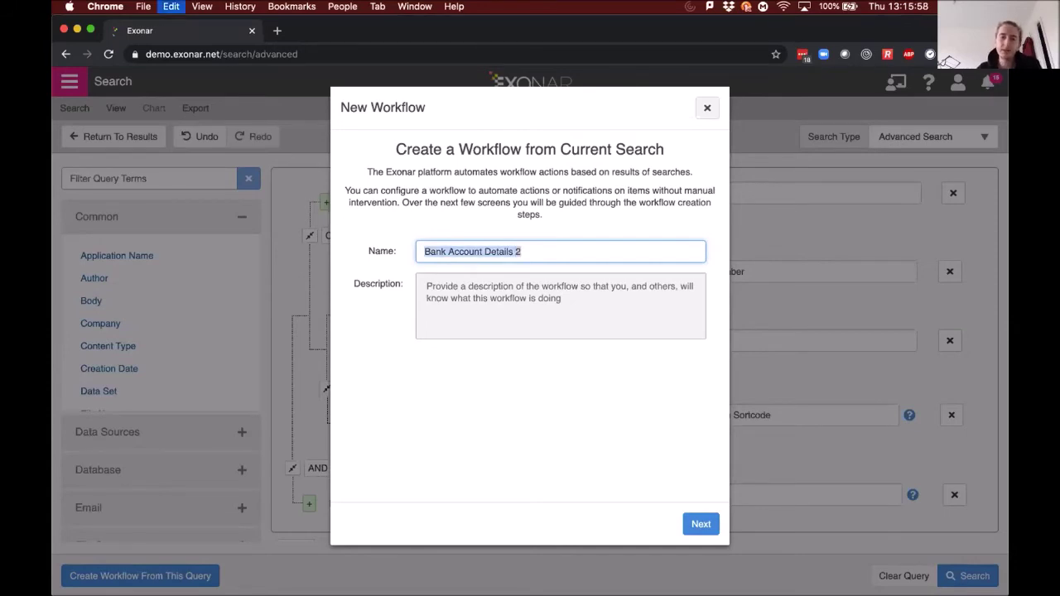
click(526, 303)
key(super+v)
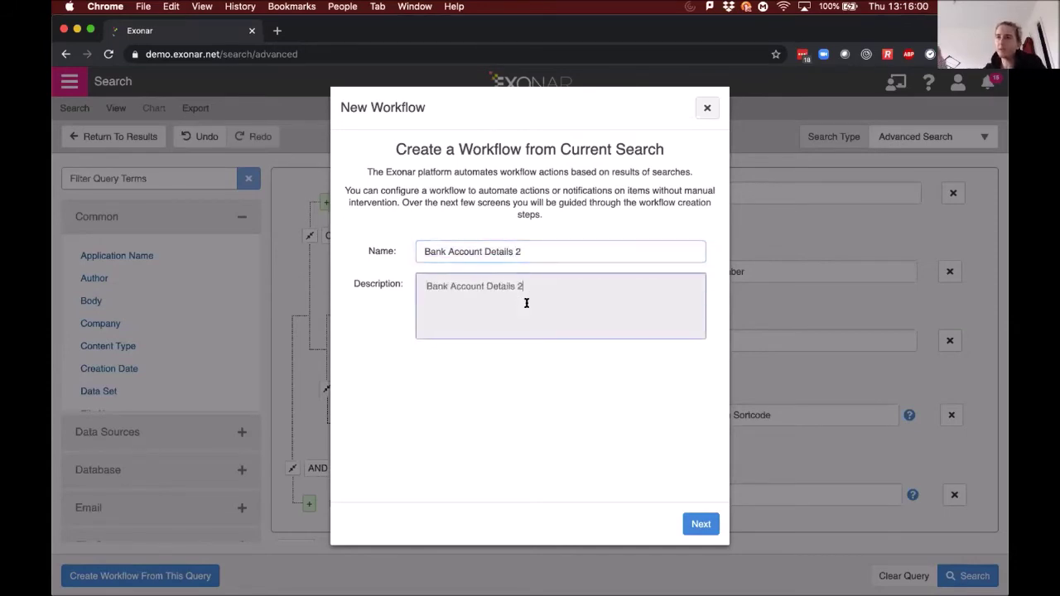
click(695, 525)
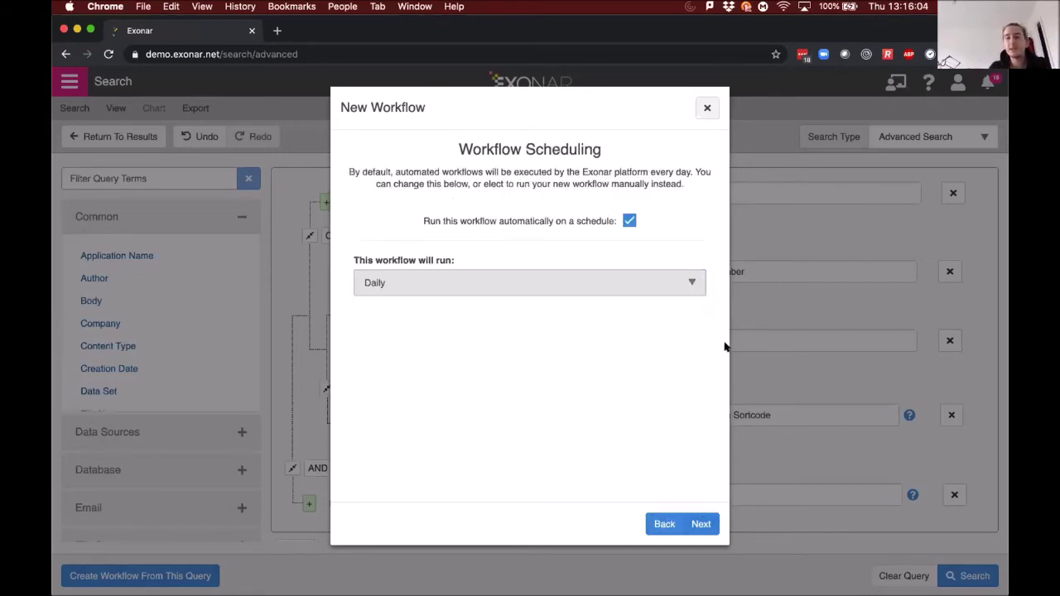
- Keep the new workflow on its automatic Daily schedule and proceed to the workflow actions
click(689, 288)
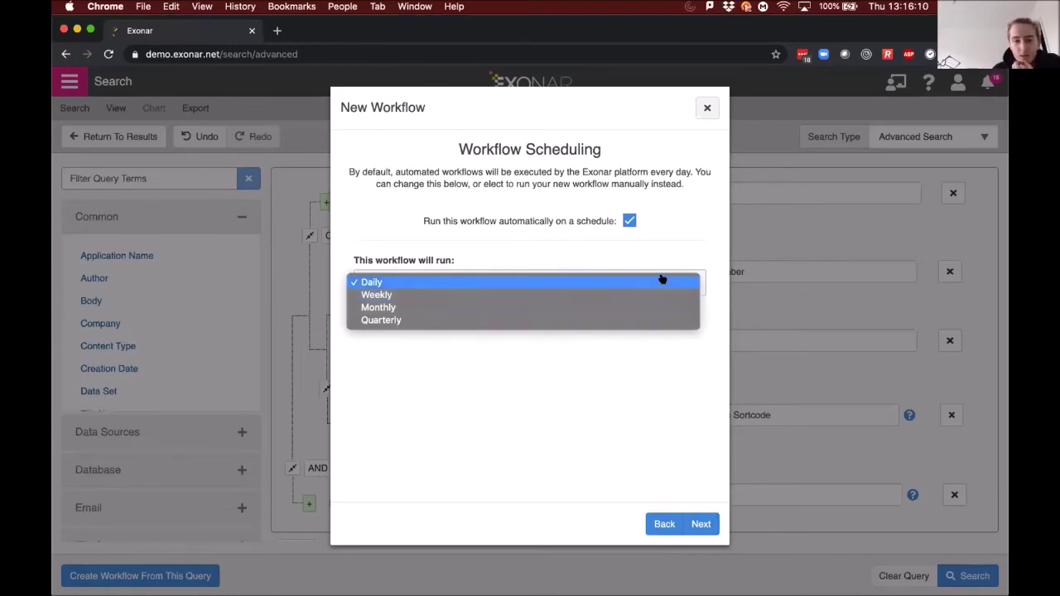
click(659, 377)
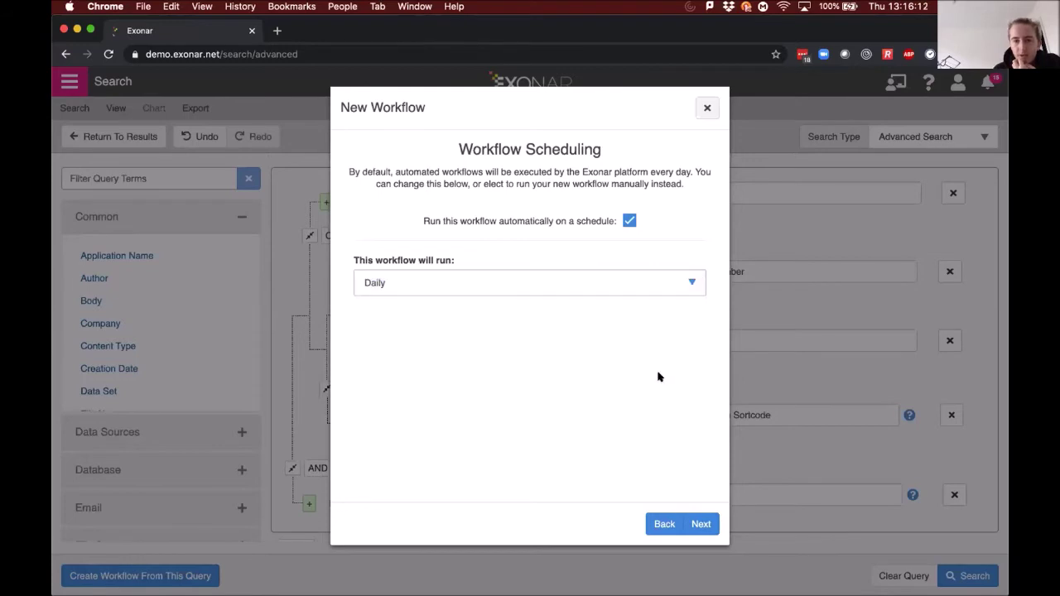
click(700, 524)
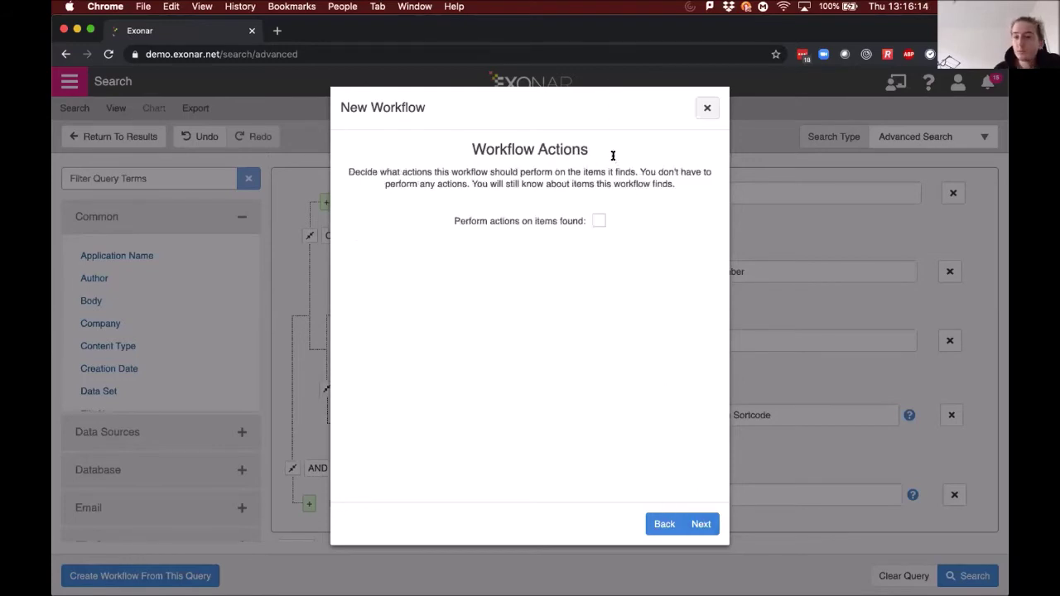
- Leave actions on found items and login notifications switched off, and proceed to the workflow sharing
click(594, 220)
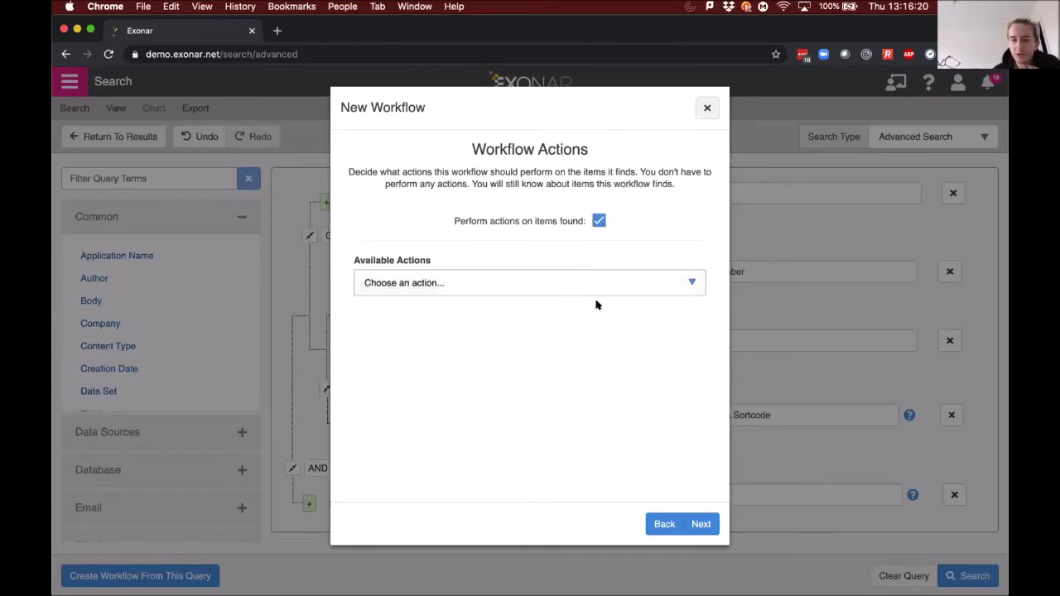
click(599, 220)
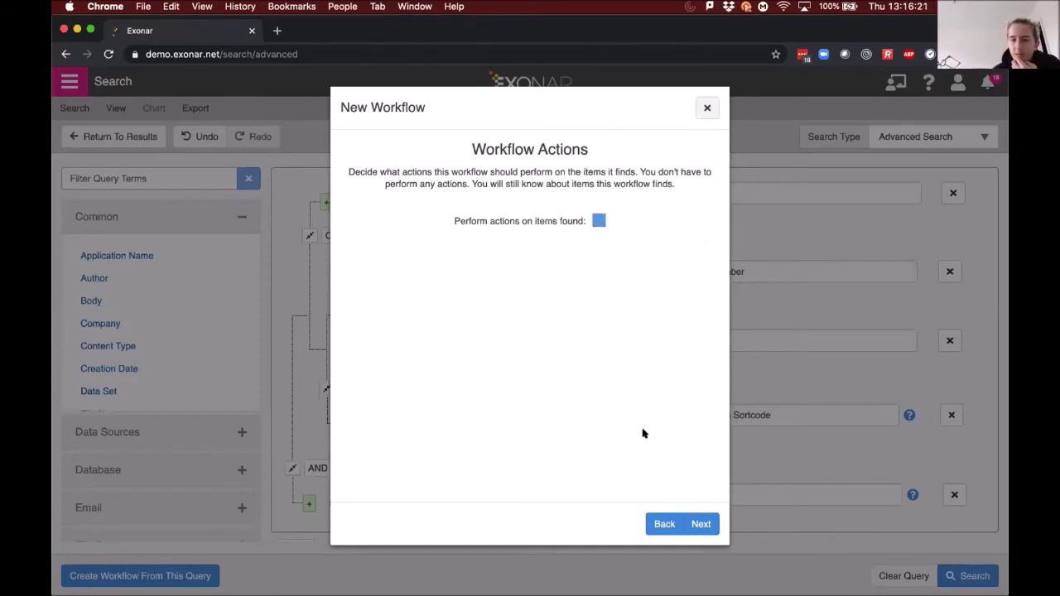
click(701, 524)
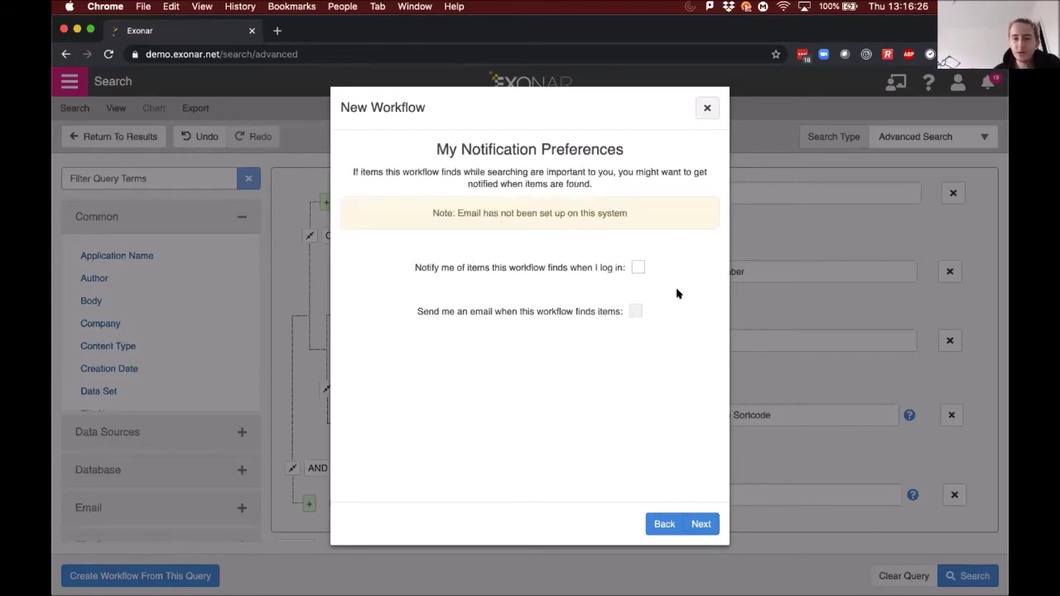
click(637, 269)
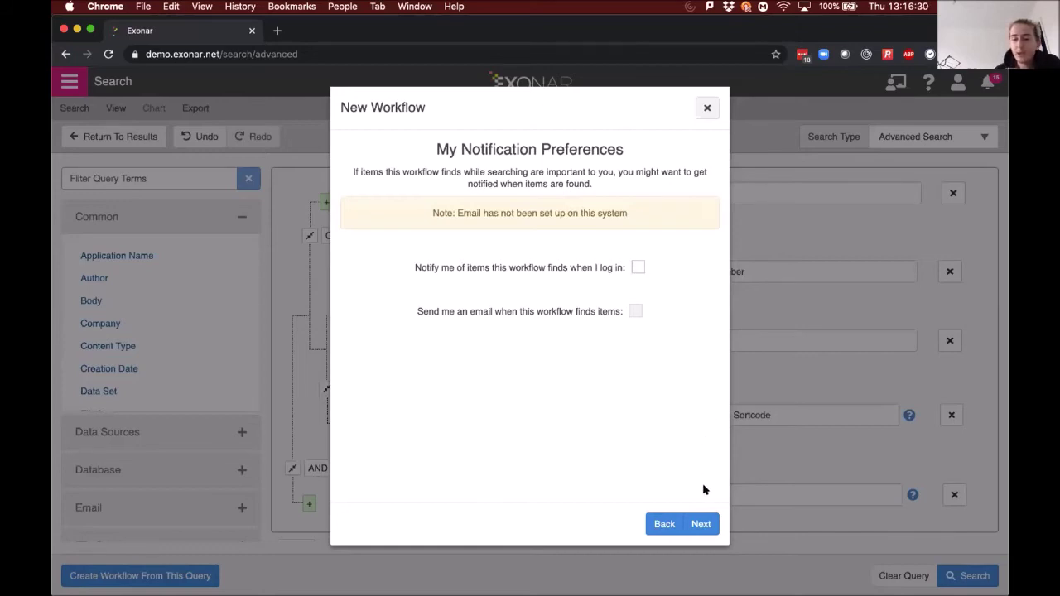
click(701, 522)
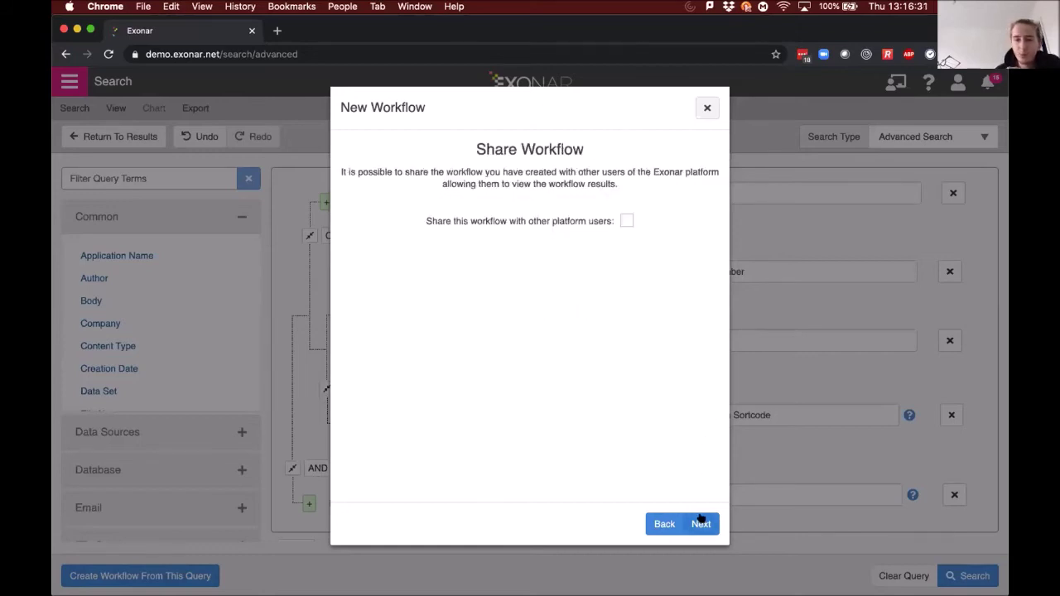
- Look through the platform users available for sharing, leave the workflow unshared and continue
click(627, 221)
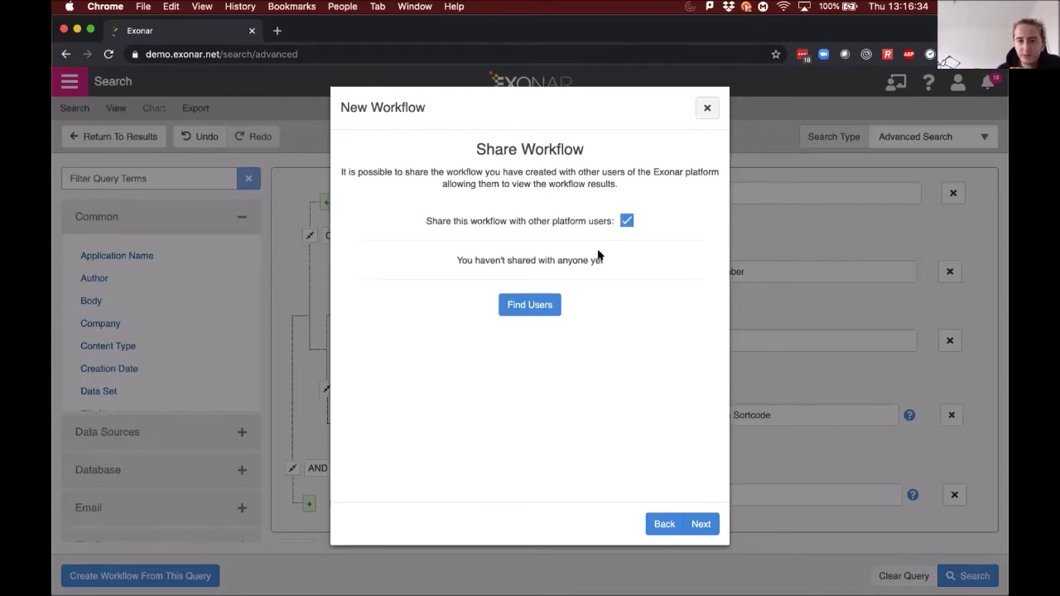
click(534, 303)
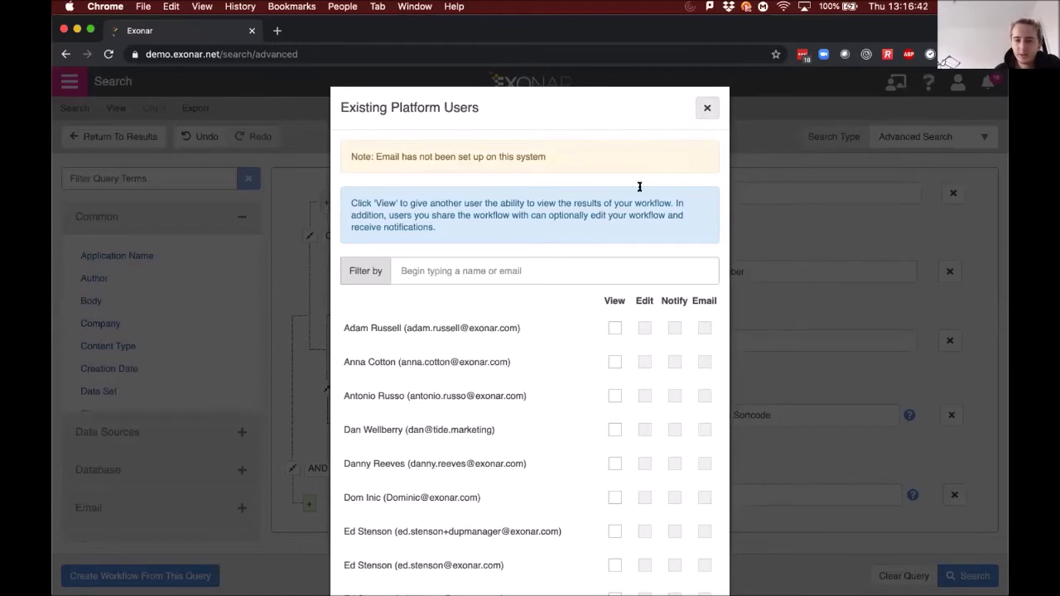
scroll(613, 248, down, 3)
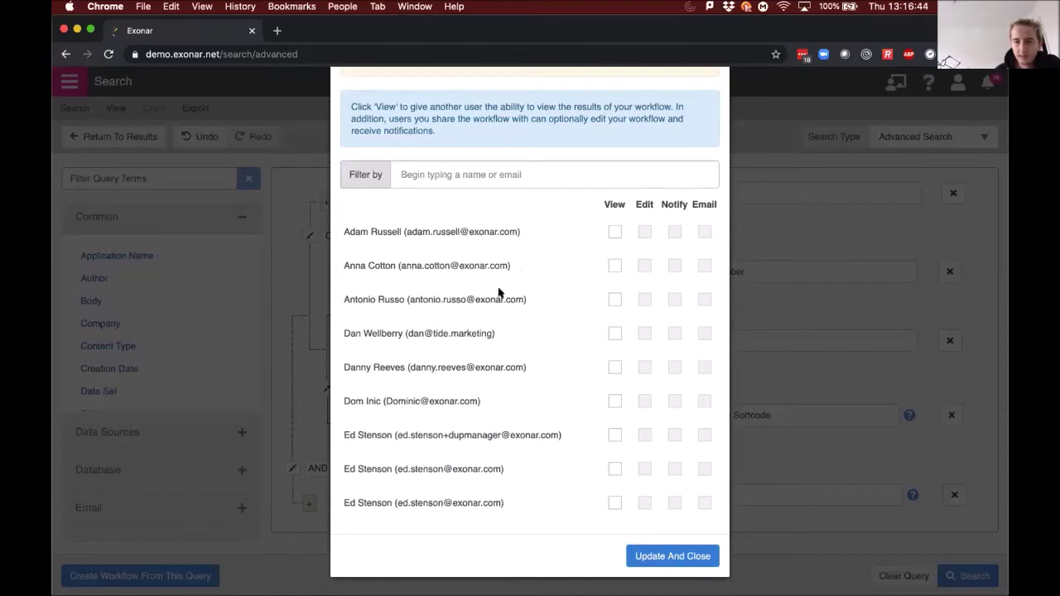
click(634, 550)
click(623, 221)
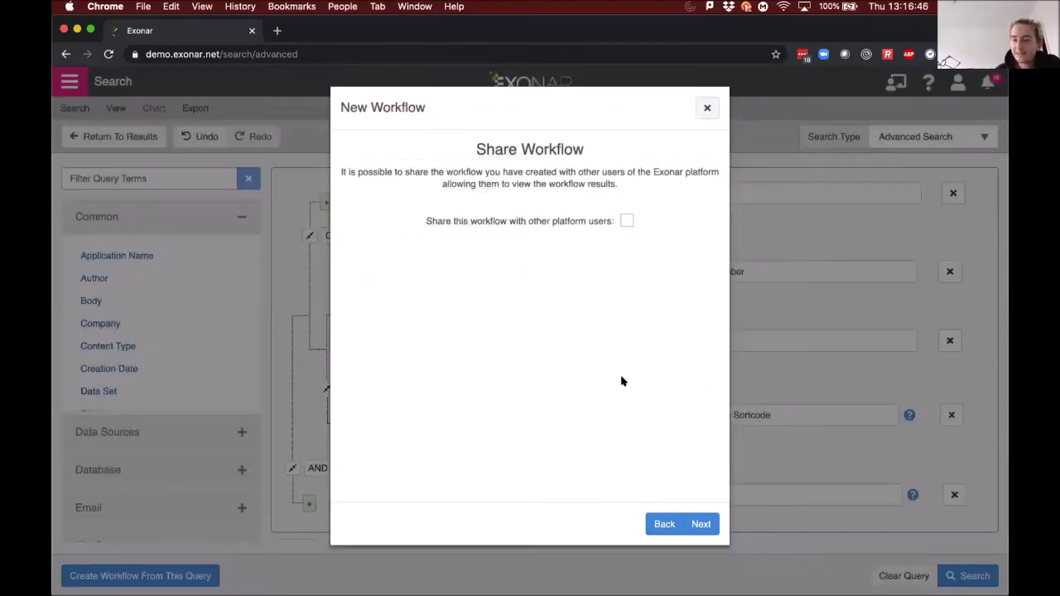
click(701, 524)
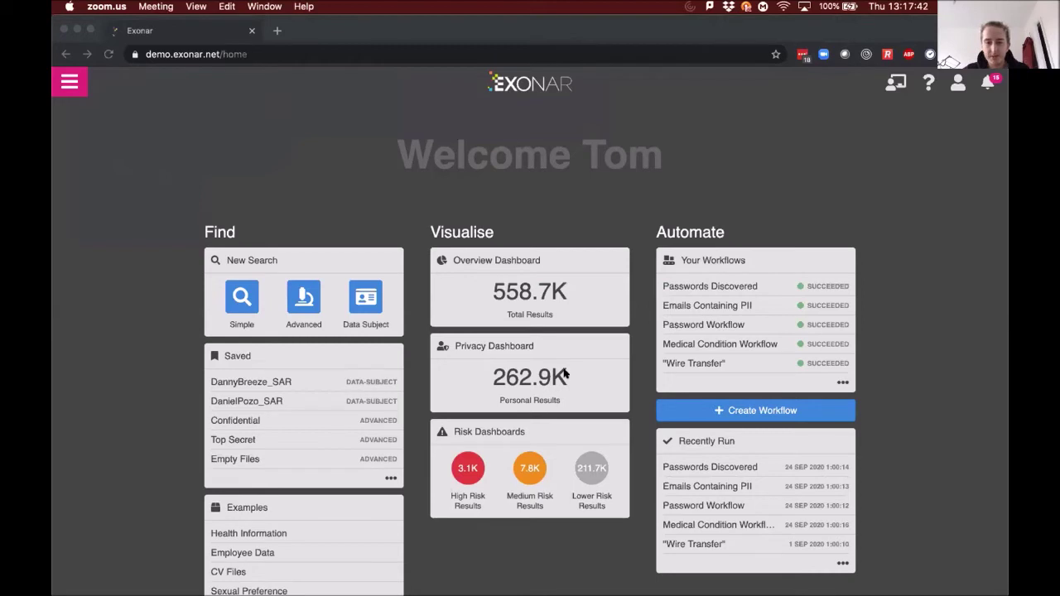
- Open the Privacy Dashboard from the home page and examine the All Data and Categories of Personal Data charts
click(646, 372)
click(530, 376)
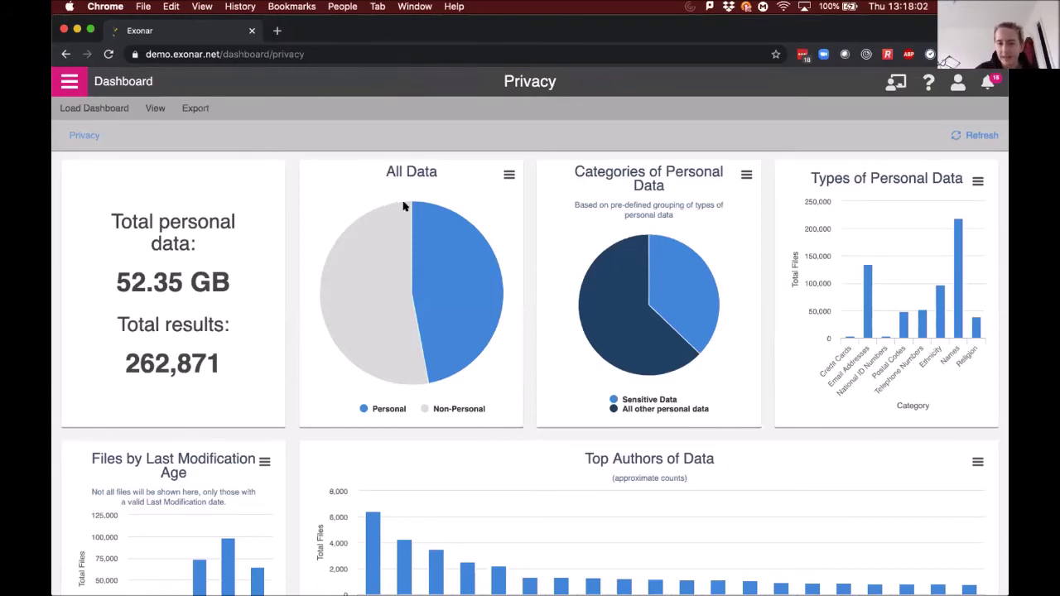
mouse_move(372, 252)
mouse_move(438, 252)
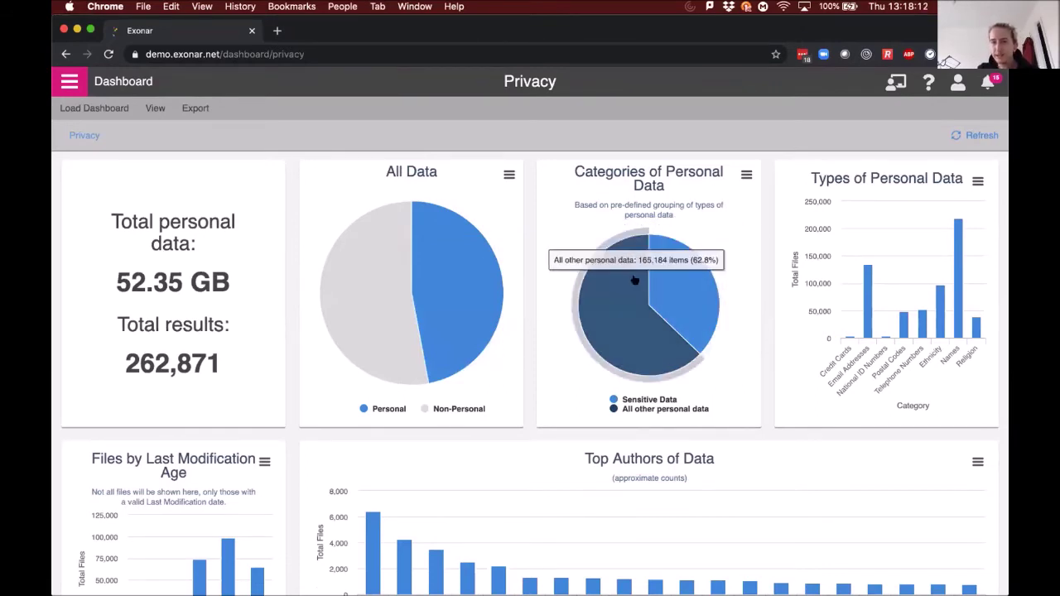
mouse_move(686, 264)
mouse_move(650, 217)
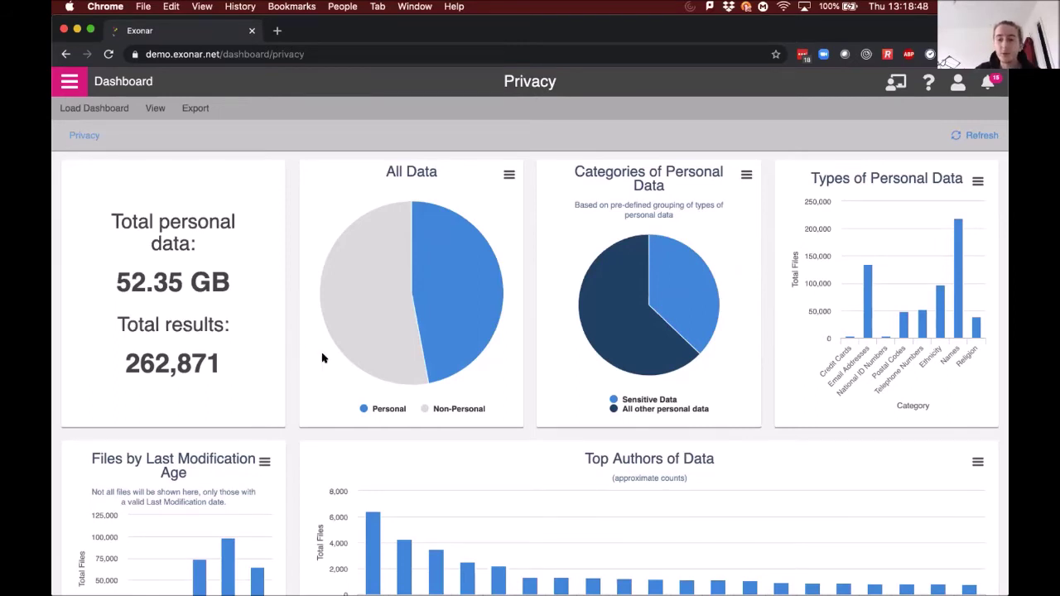
- Filter the Privacy dashboard by the Sensitive Data category, look at the charts and return to the unfiltered dashboard
mouse_move(671, 292)
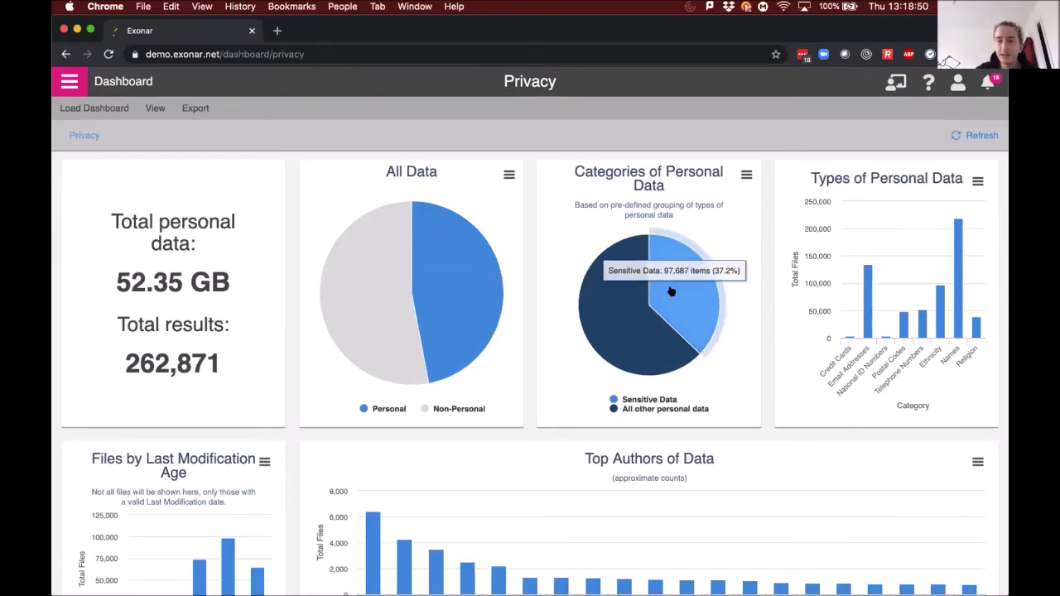
click(719, 312)
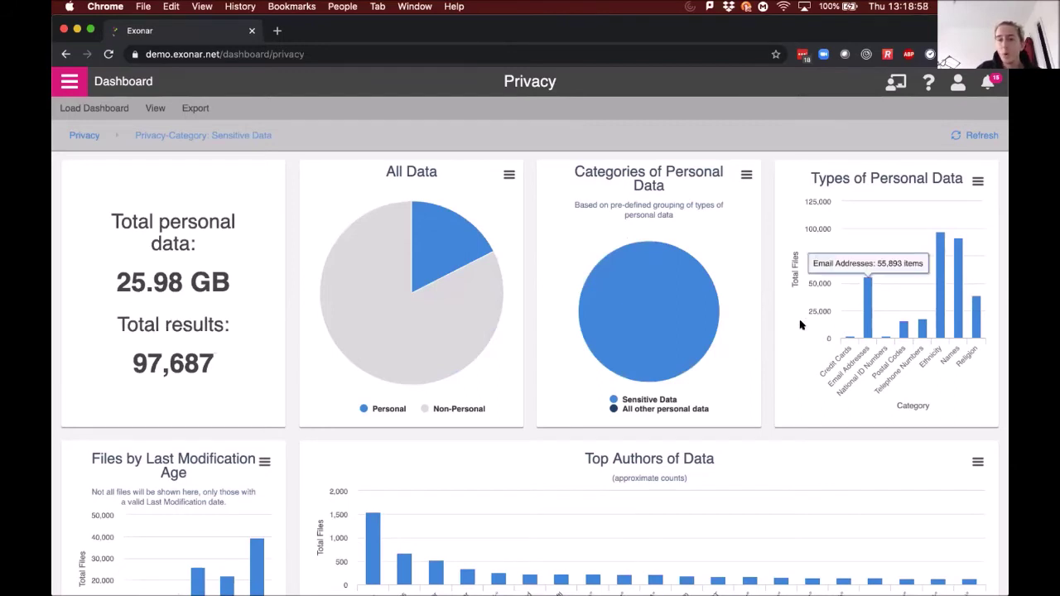
click(83, 134)
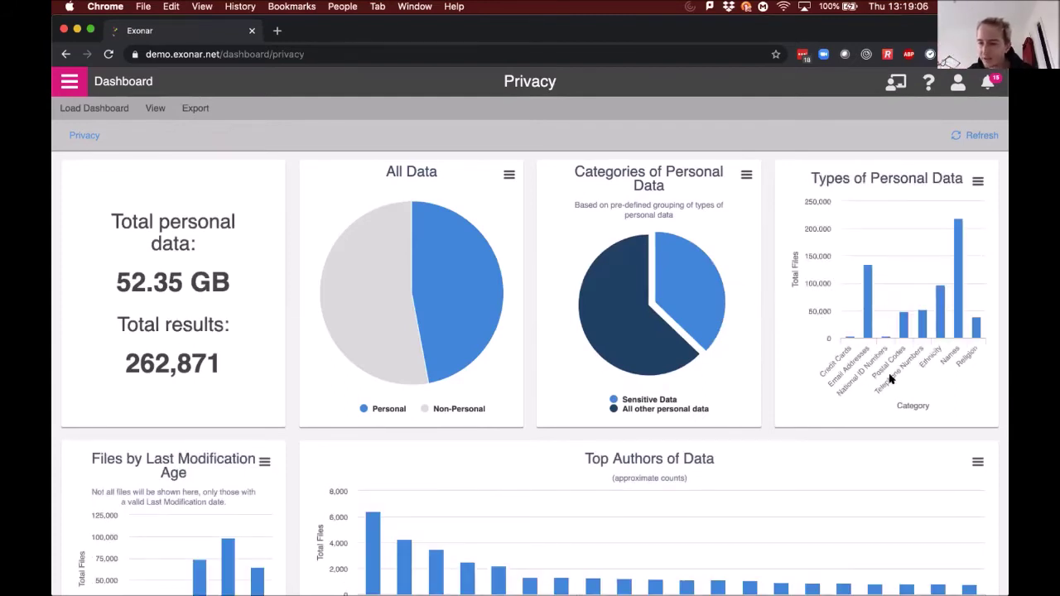
- Filter the Privacy dashboard by Email Addresses and examine the file age, author, data set, location and topic charts
mouse_move(864, 275)
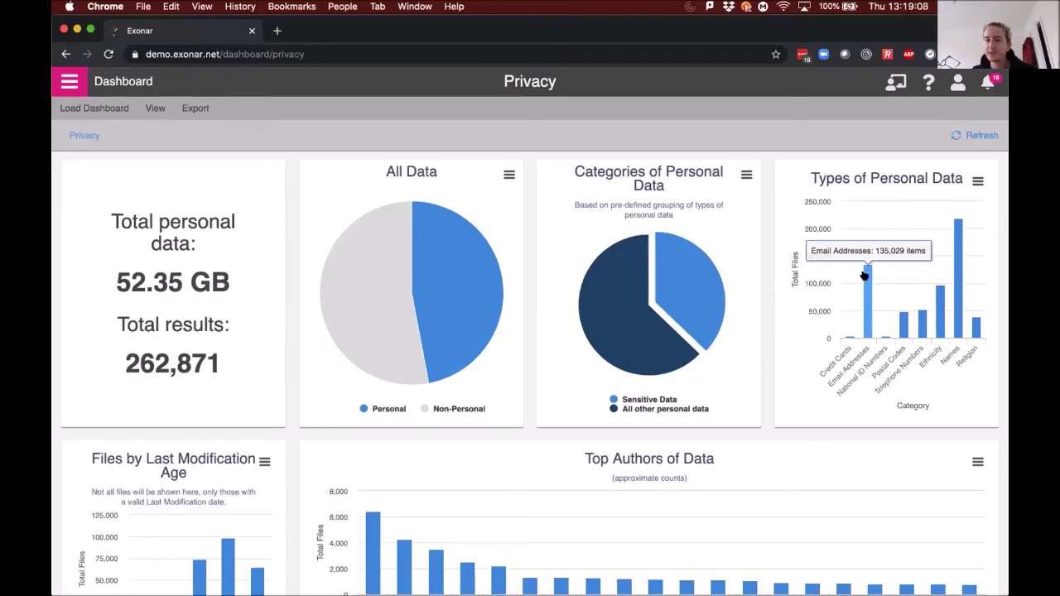
click(864, 276)
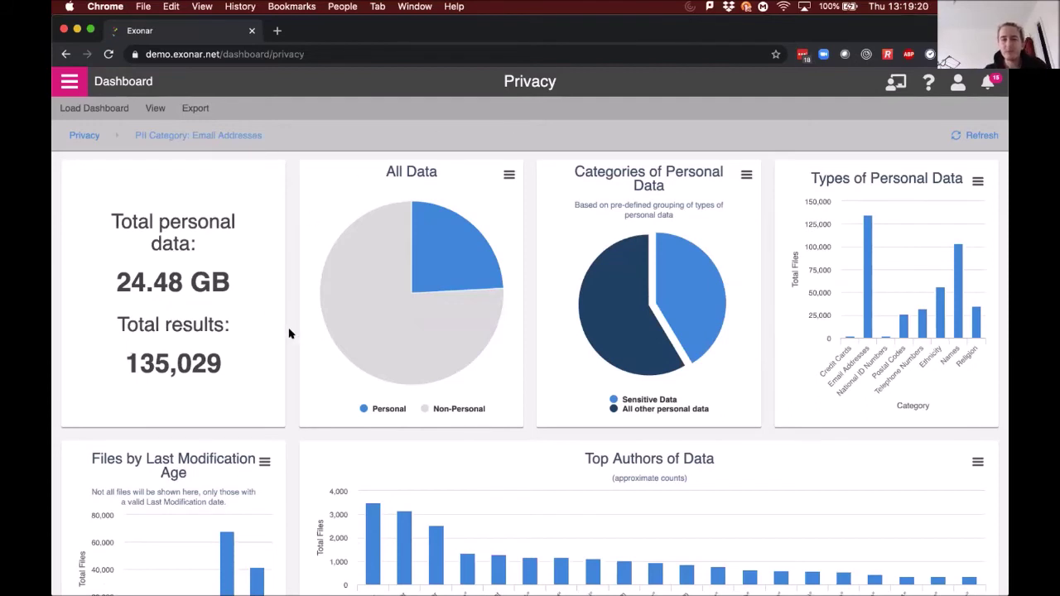
scroll(289, 333, down, 5)
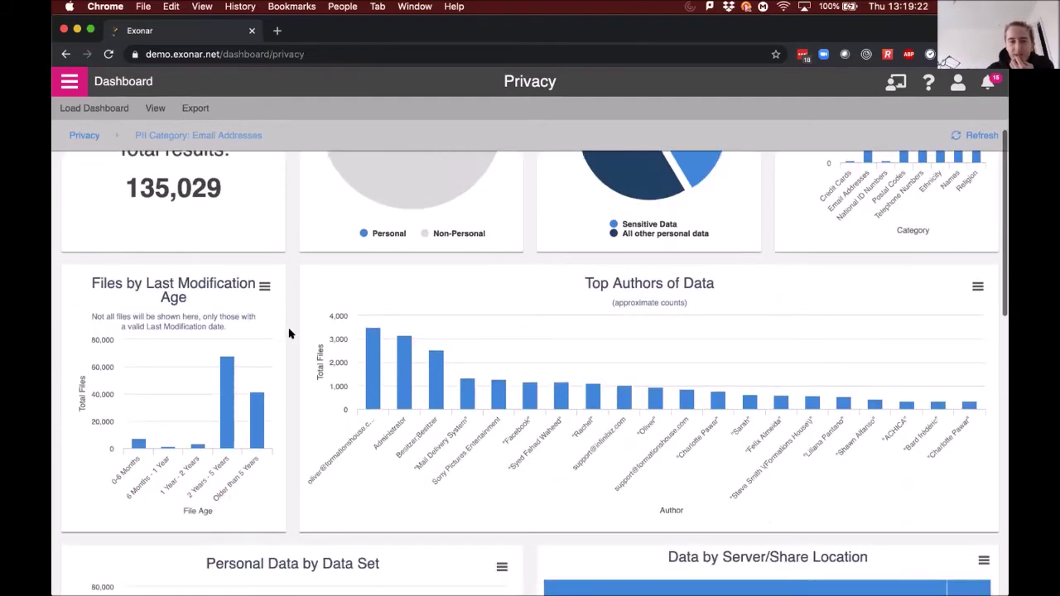
scroll(289, 333, down, 1)
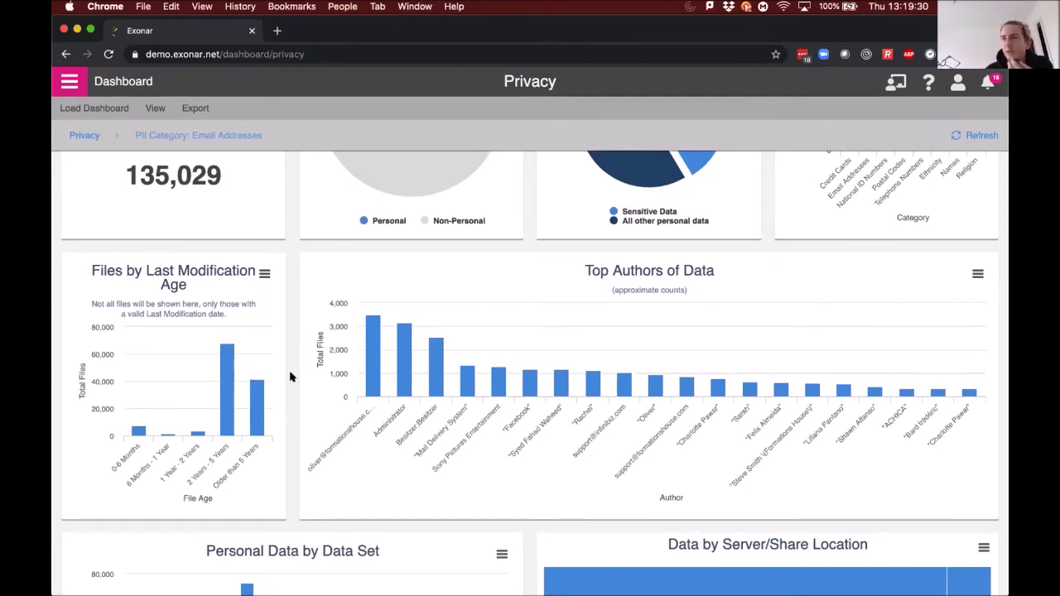
scroll(290, 377, down, 5)
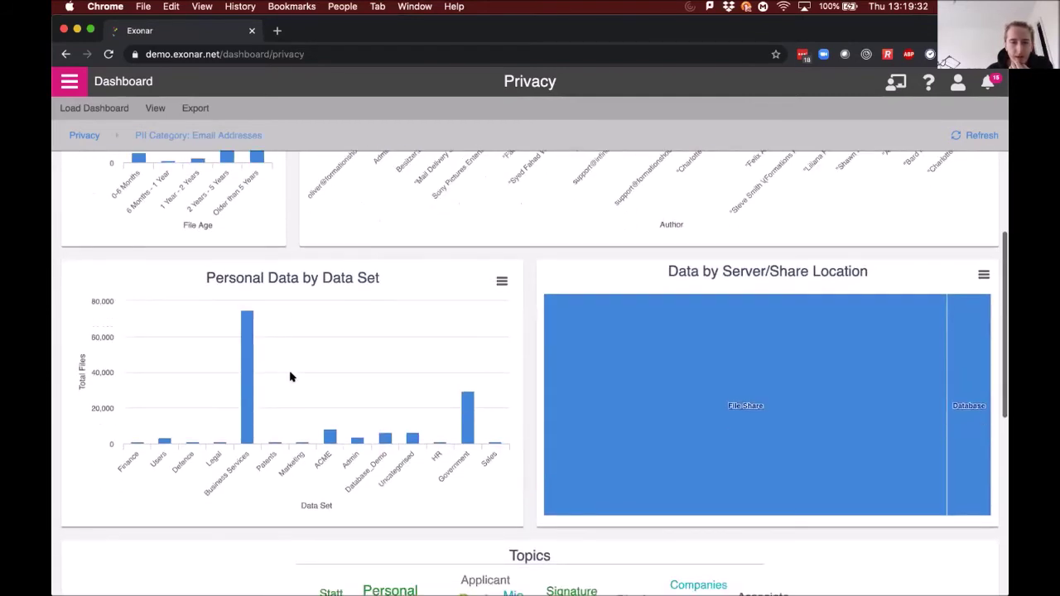
scroll(289, 377, down, 1)
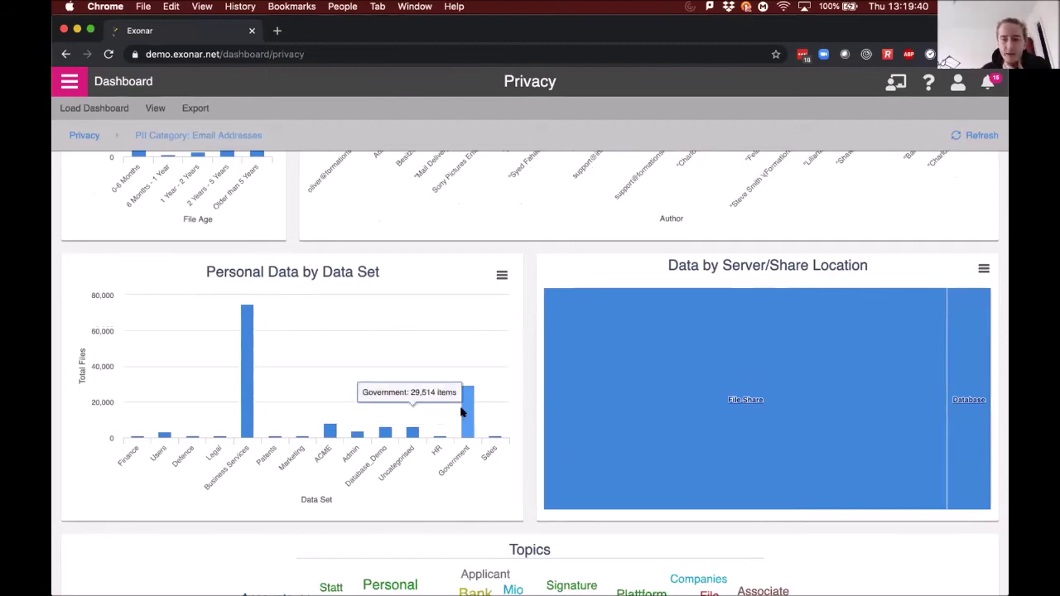
scroll(527, 379, down, 5)
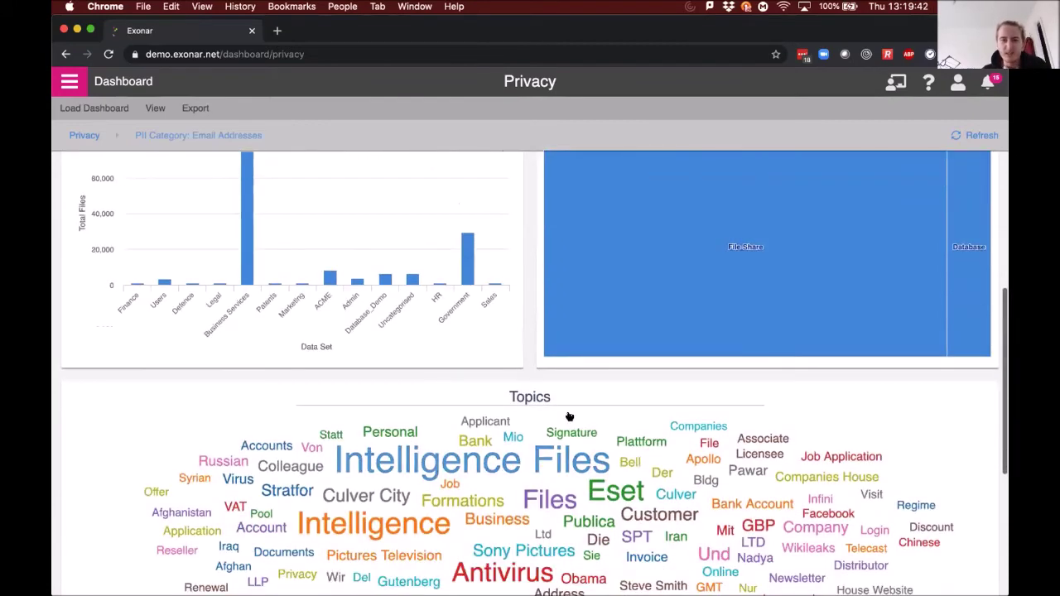
scroll(522, 317, up, 10)
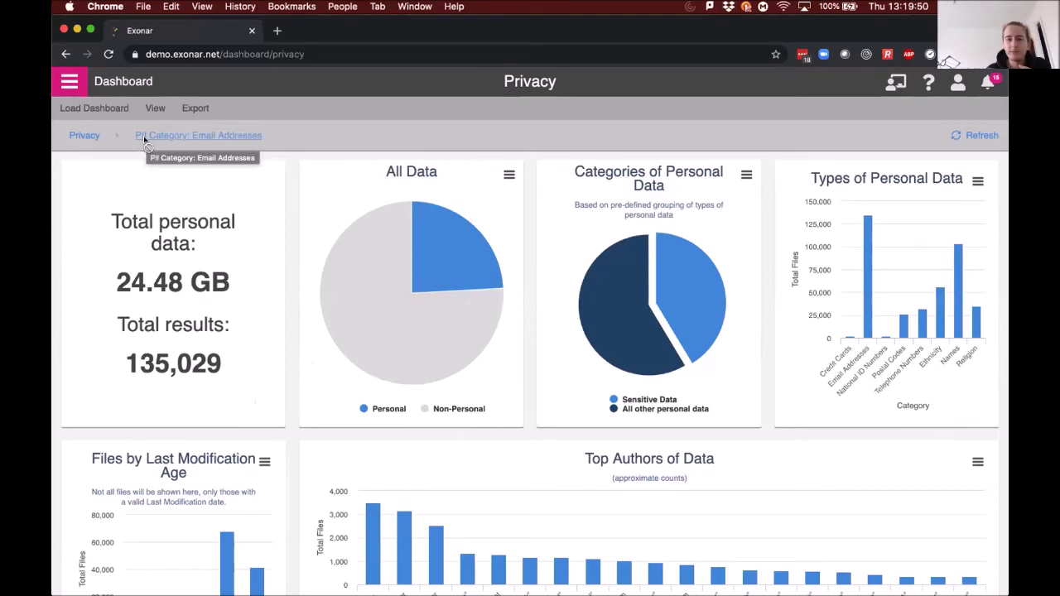
- Go to the list of automated workflows and open the "Emails w/ PII" workflow
click(71, 86)
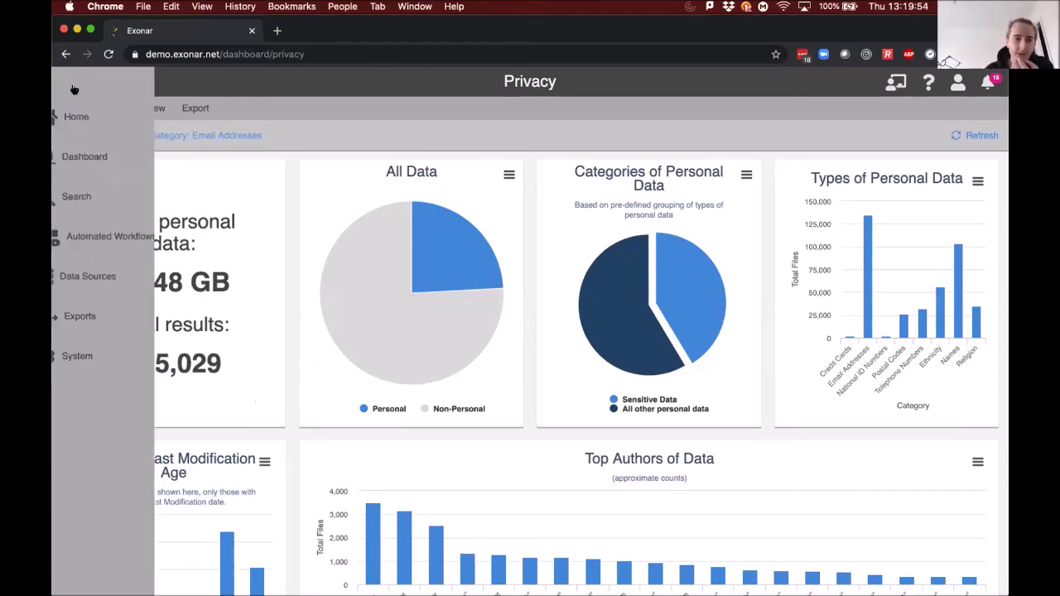
click(135, 193)
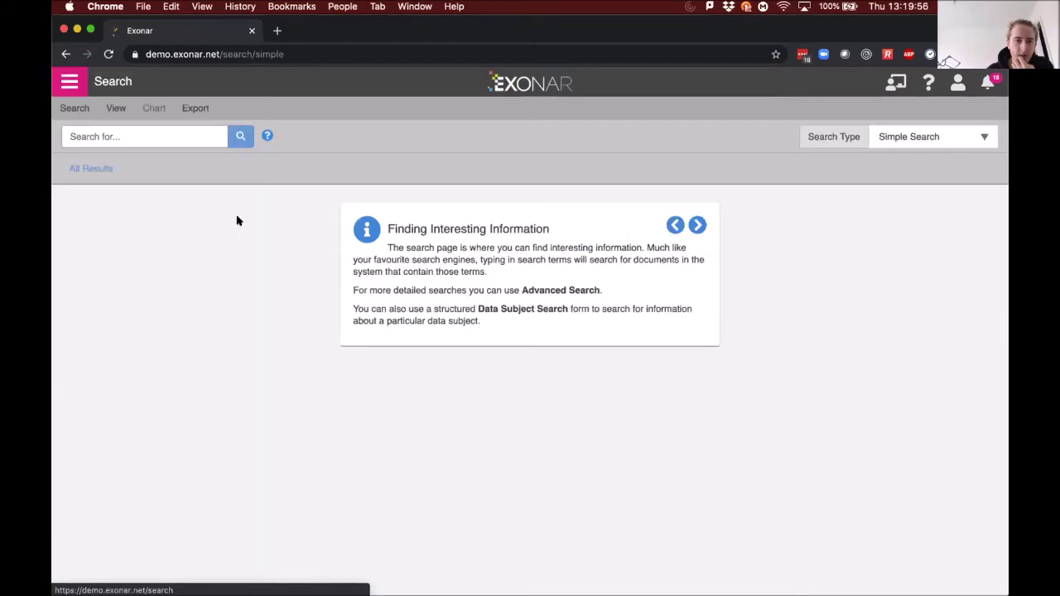
click(70, 82)
click(143, 239)
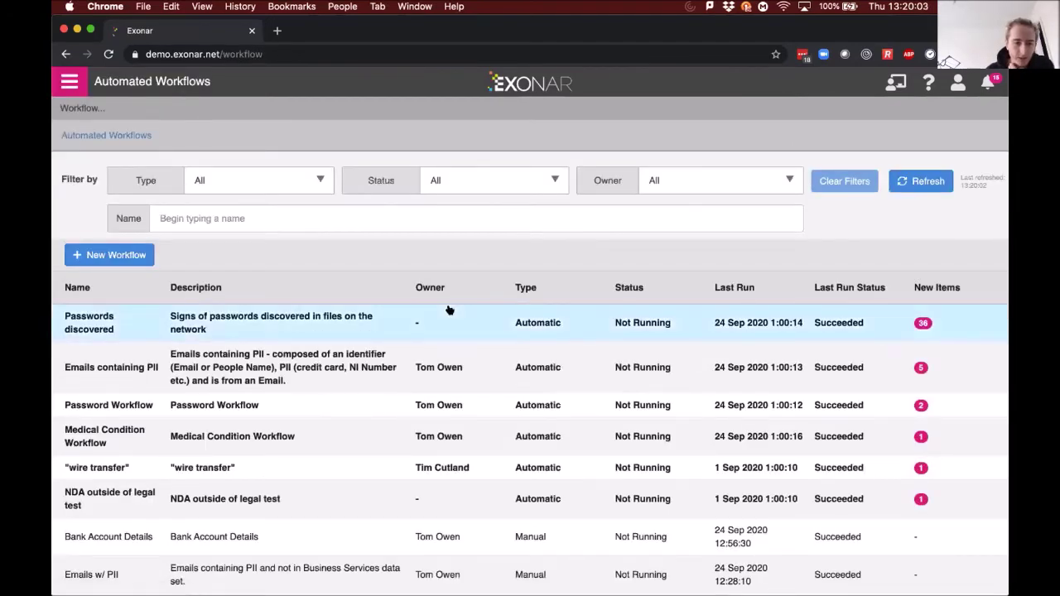
scroll(296, 489, down, 2)
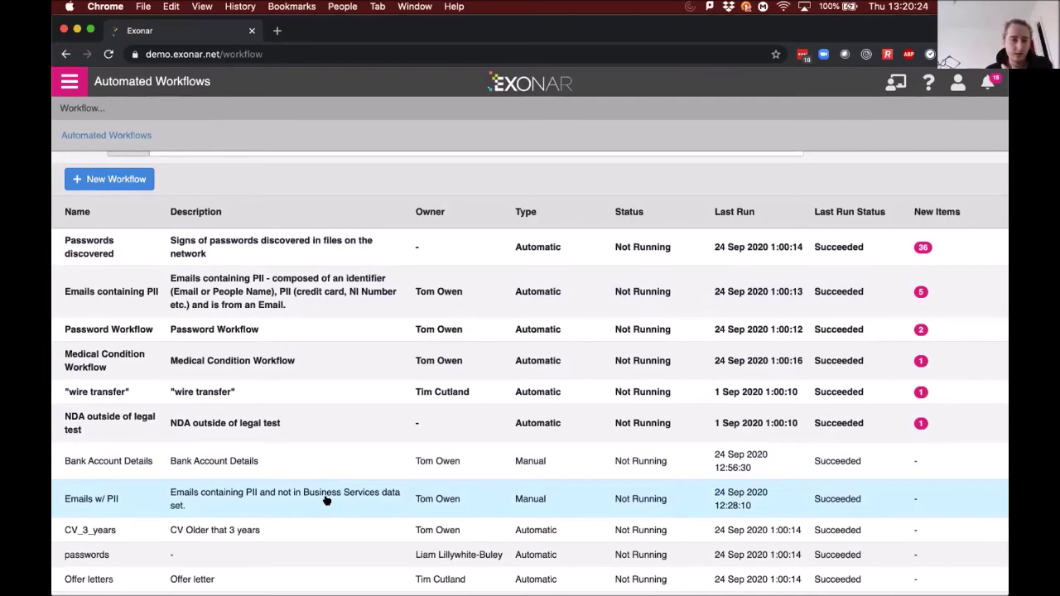
click(327, 499)
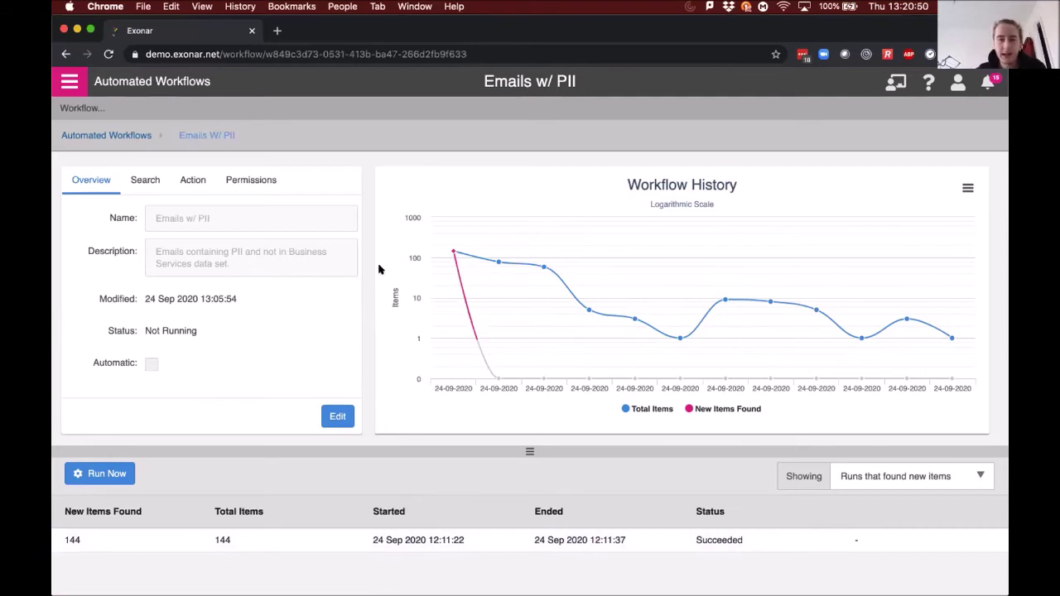
- Examine the Workflow History chart and the items found by the 24 Sep 2020 12:11 run, and close the item list
mouse_move(496, 221)
mouse_move(534, 223)
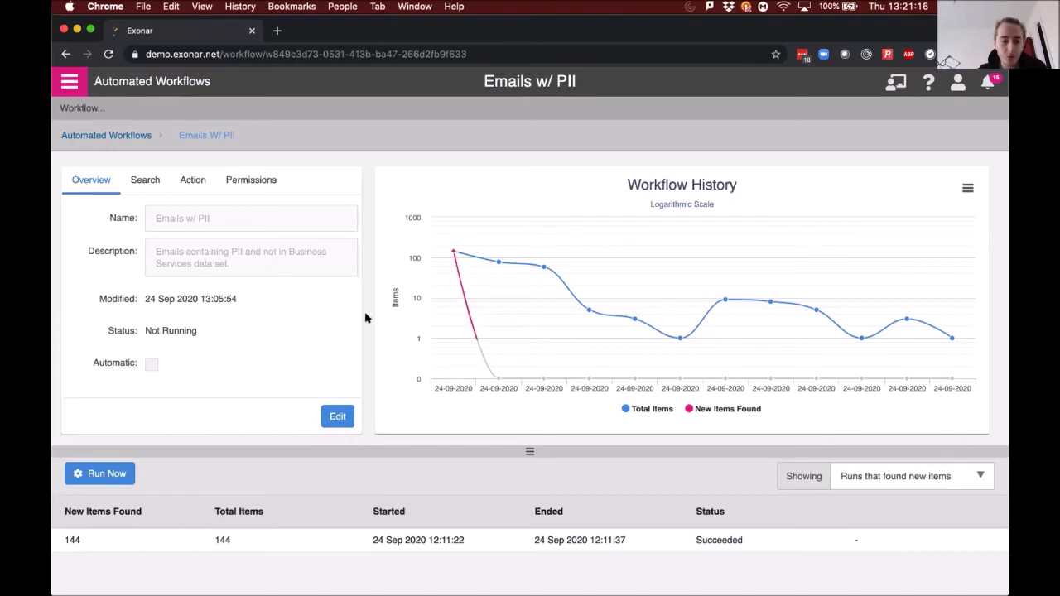
click(362, 536)
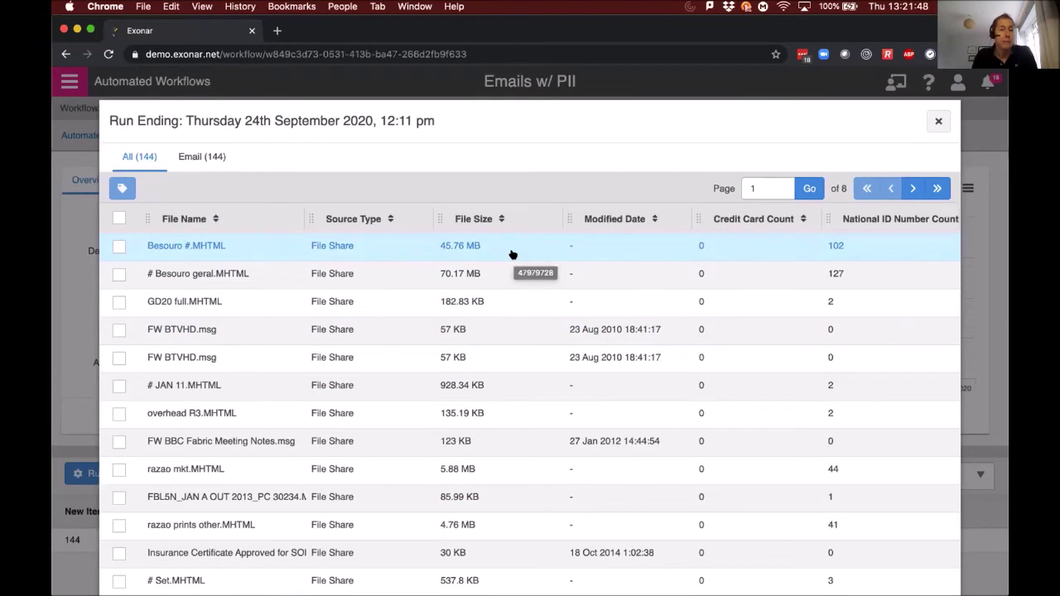
click(941, 121)
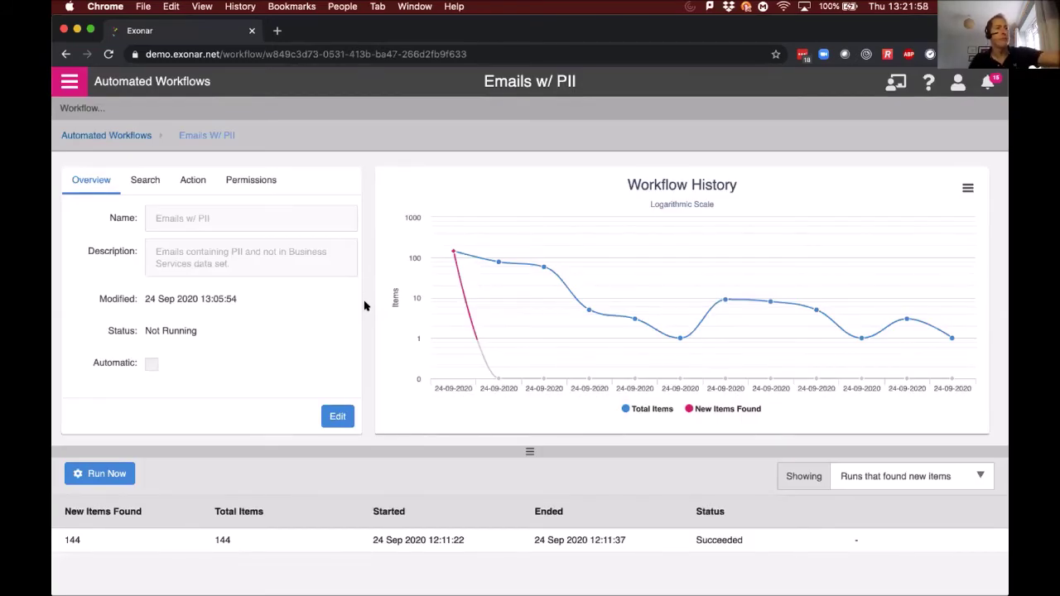
- Open the search query of the "Emails w/ PII" workflow and examine its count, file type and data set conditions
click(140, 190)
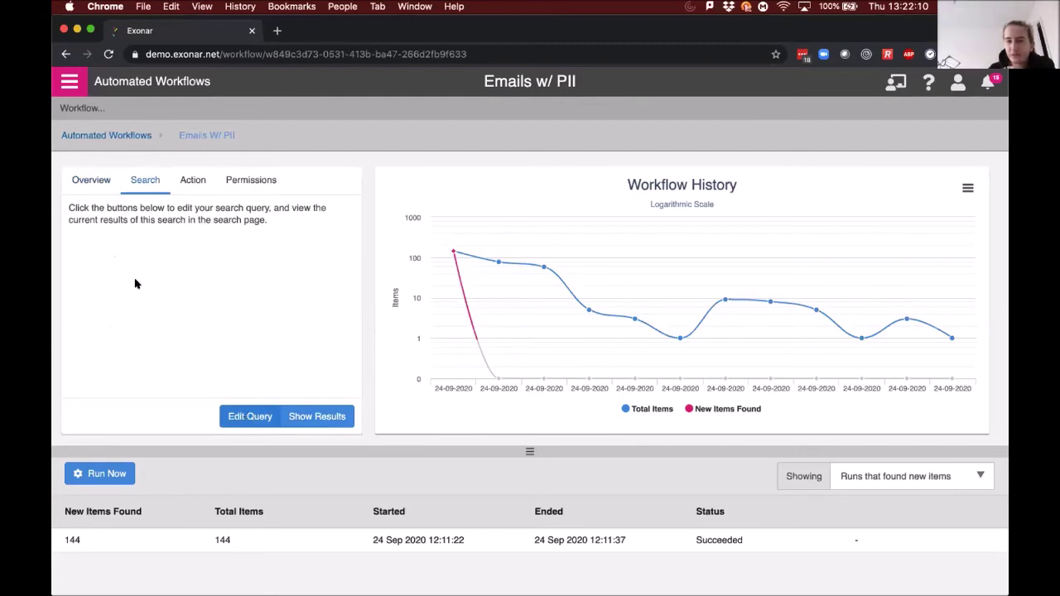
scroll(559, 408, down, 5)
scroll(559, 407, down, 5)
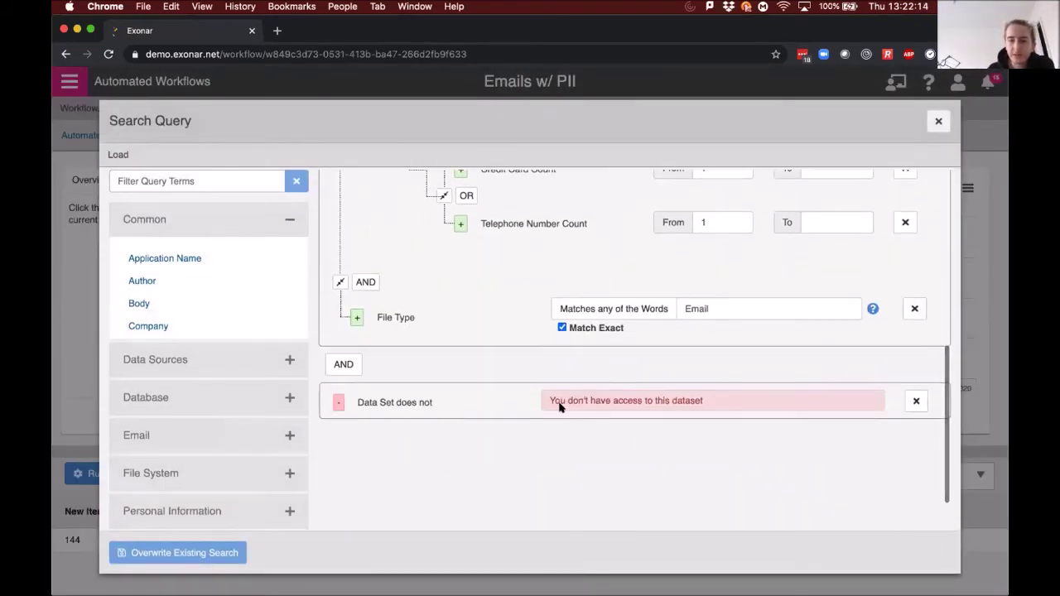
scroll(559, 407, down, 1)
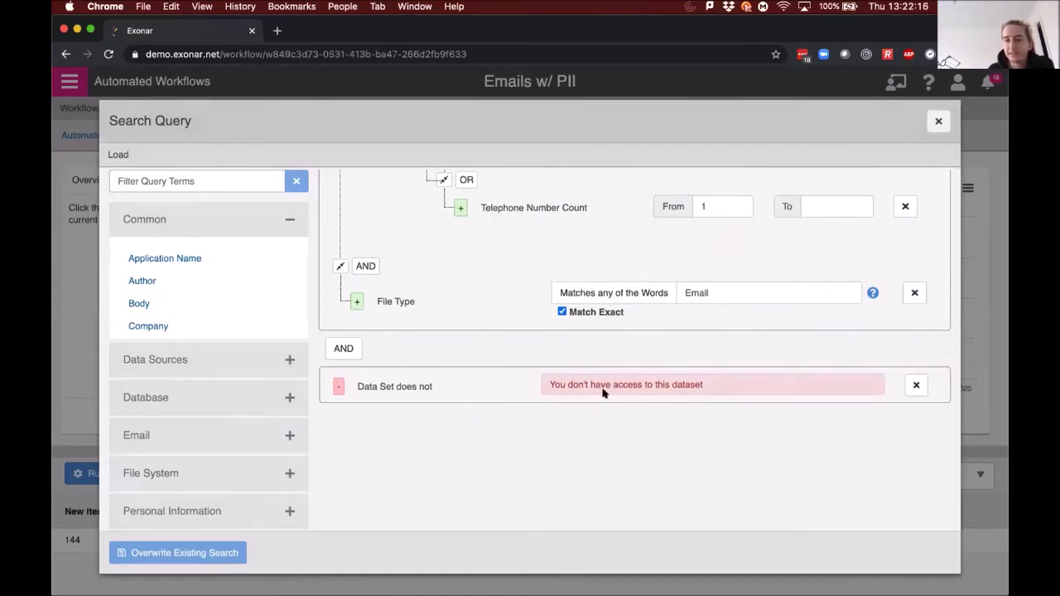
- Try adding a Modified Date term to the workflow's search query and close the query without saving
click(238, 175)
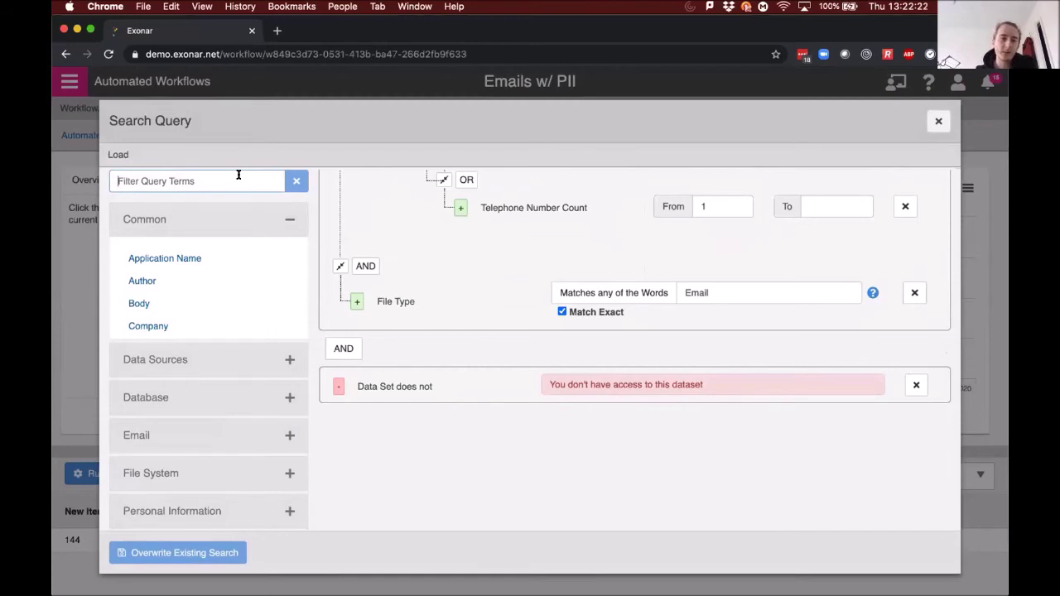
text(mod)
drag(170, 262, 392, 445)
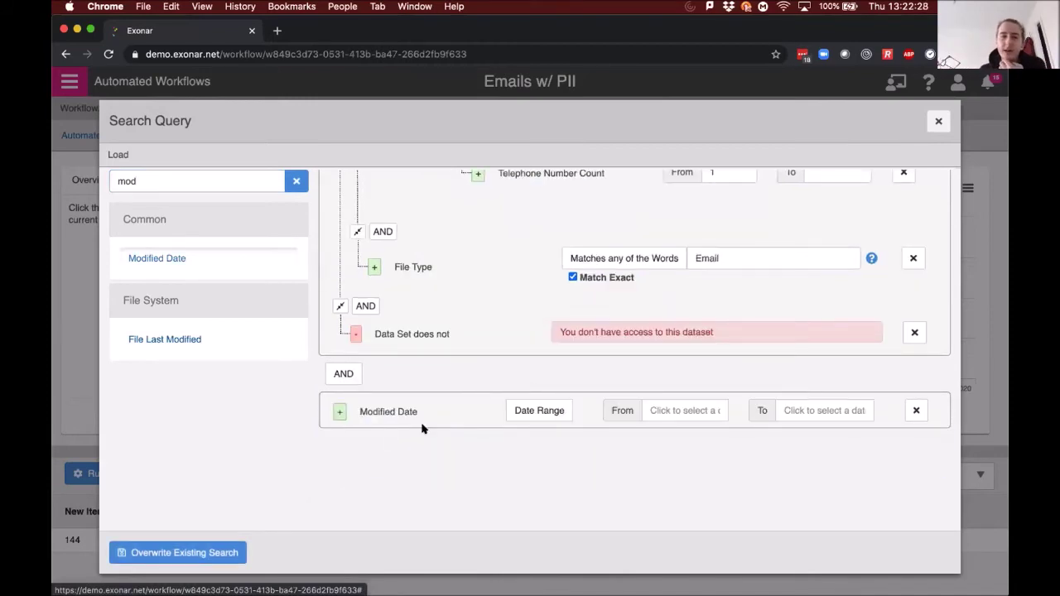
click(939, 124)
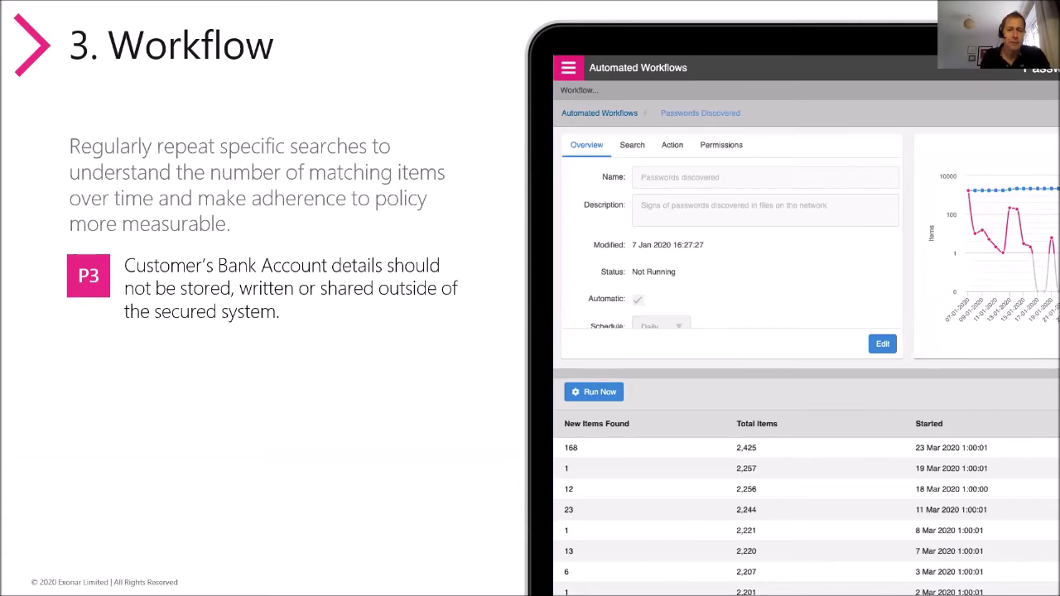
key(Left)
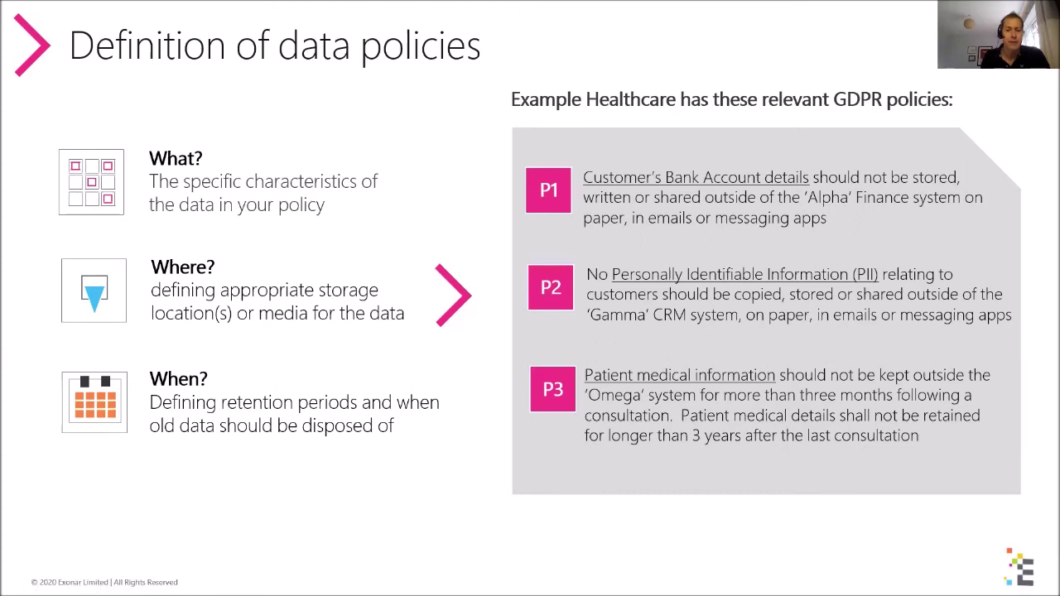
key(Right)
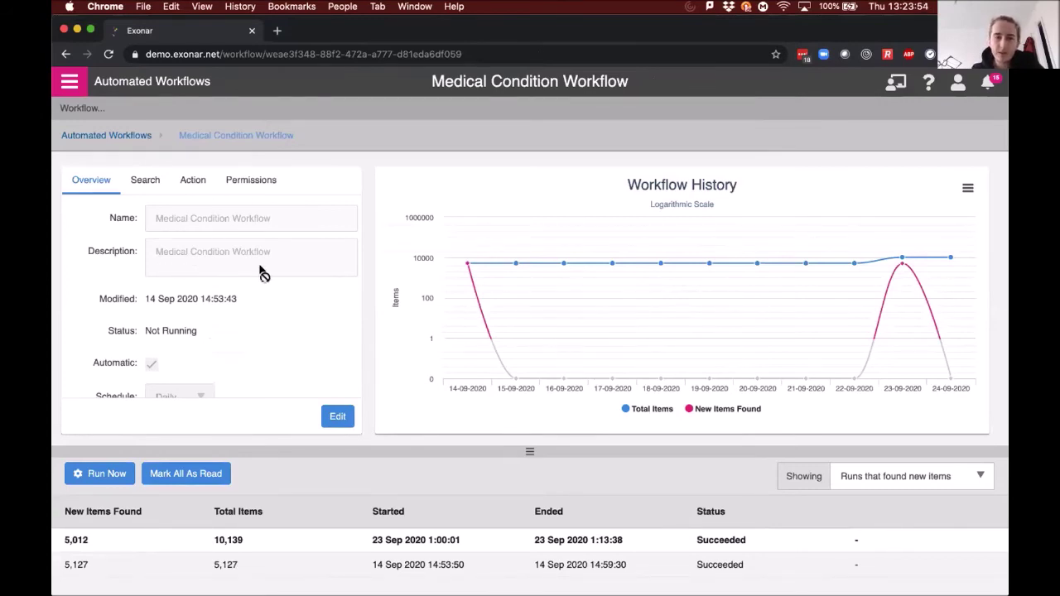
- Open the Medical Condition Workflow's search query, examine its body, name count, email count and URI conditions, and close it
click(149, 185)
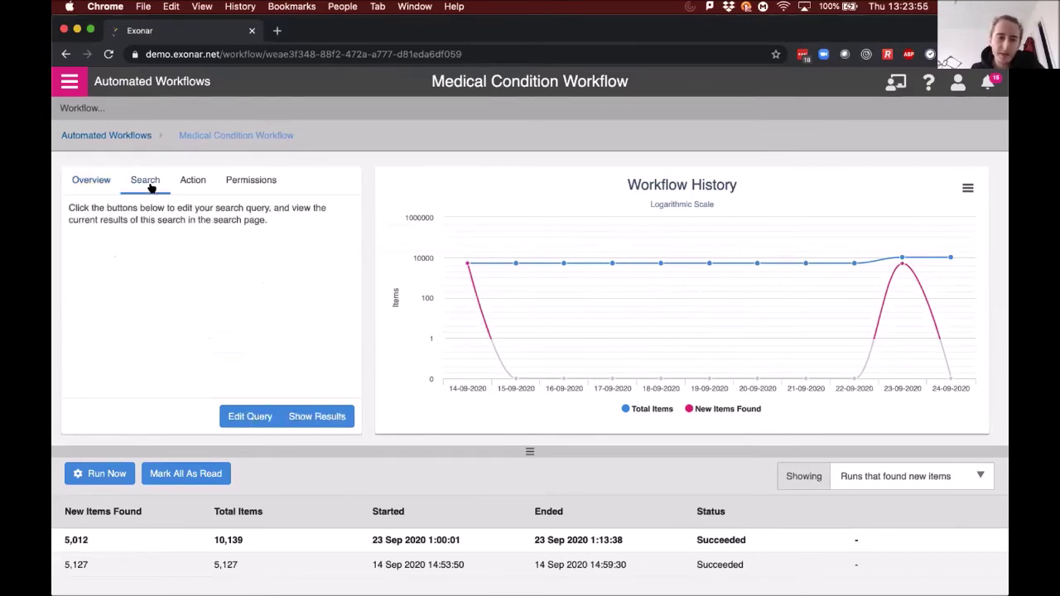
click(248, 416)
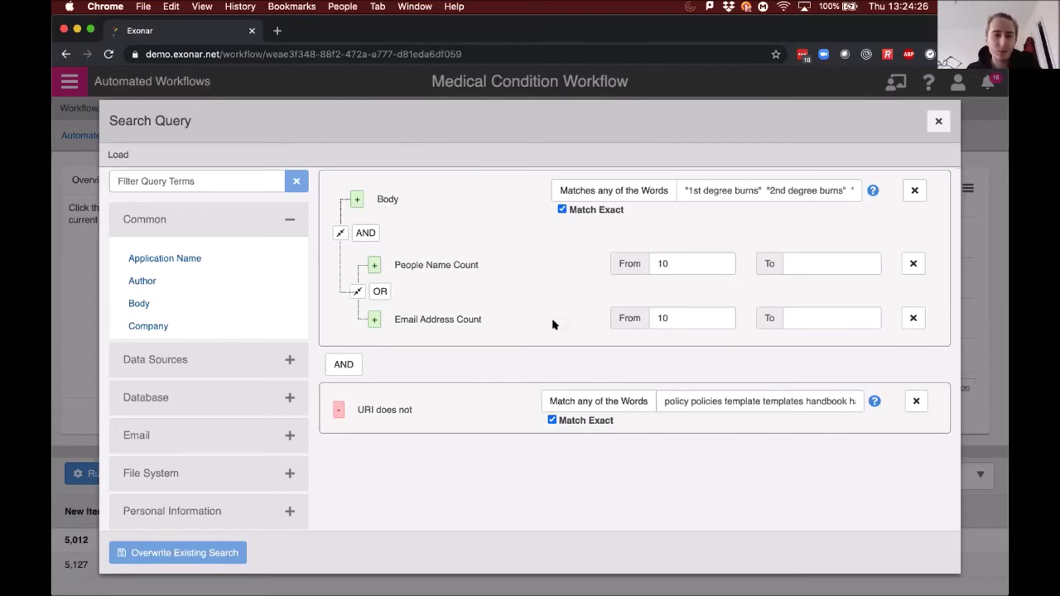
click(938, 123)
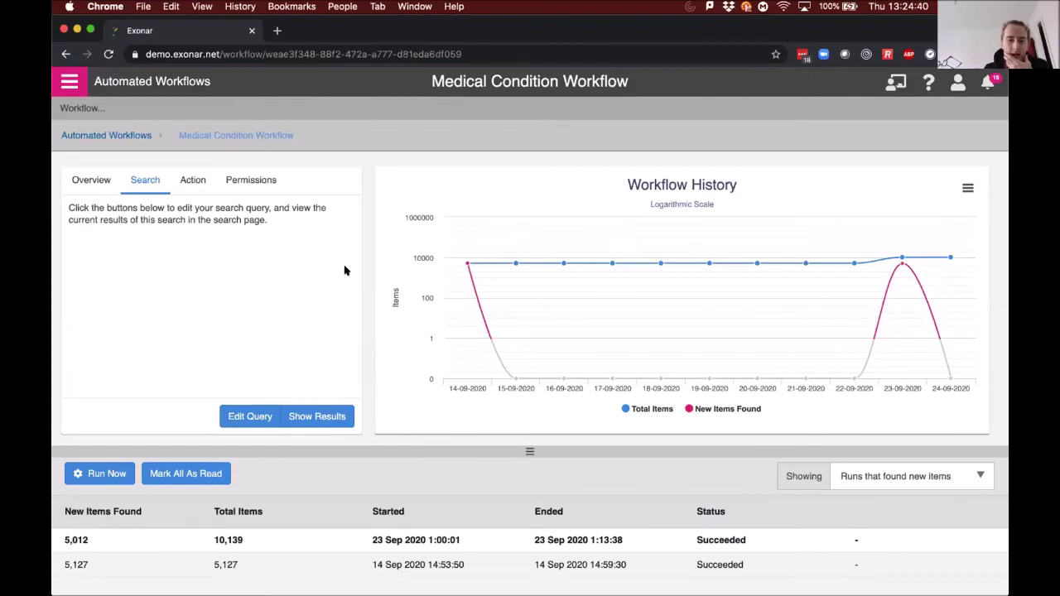
- Open the items found by the 14 Sep 2020 run, load the full body of the first 6114127.html and read it
click(378, 564)
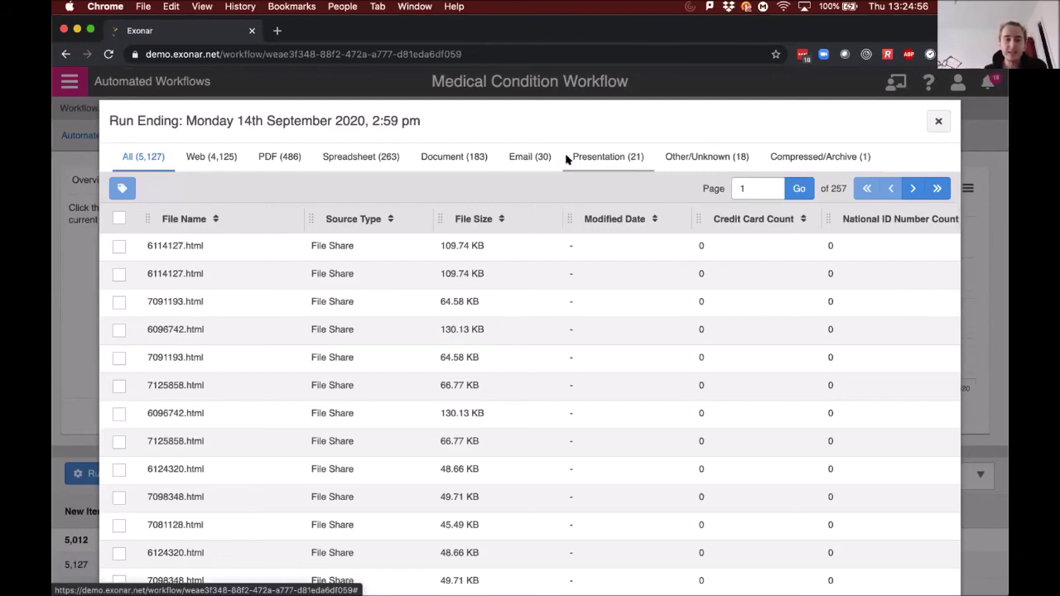
click(464, 250)
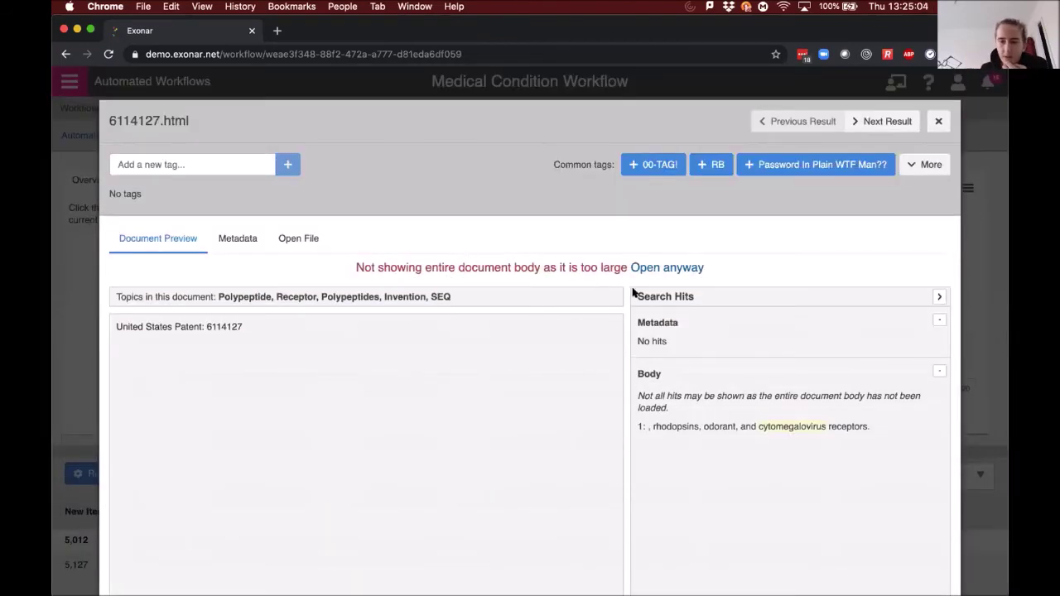
click(662, 269)
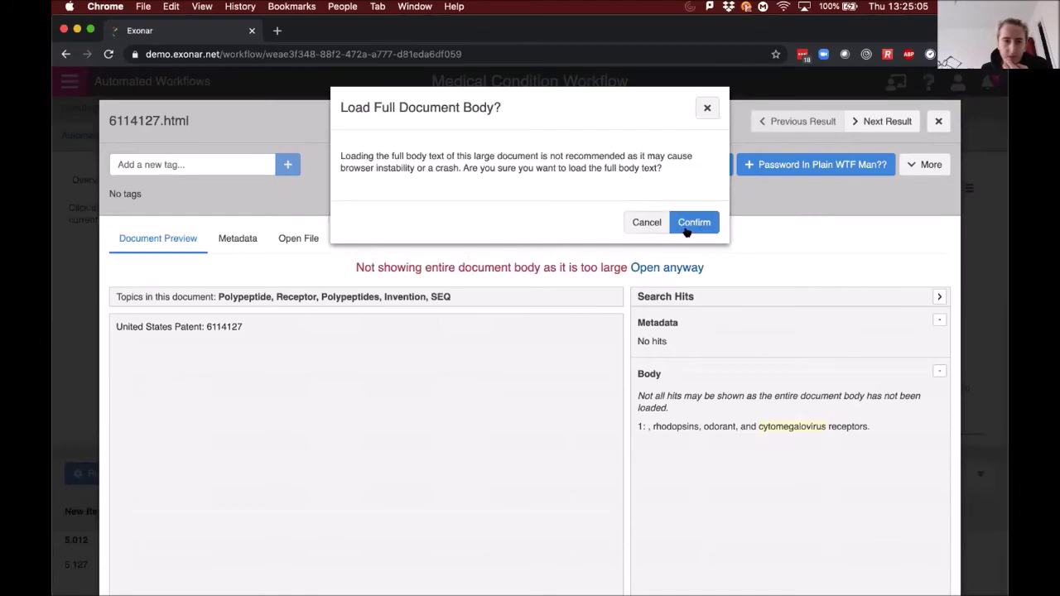
click(687, 231)
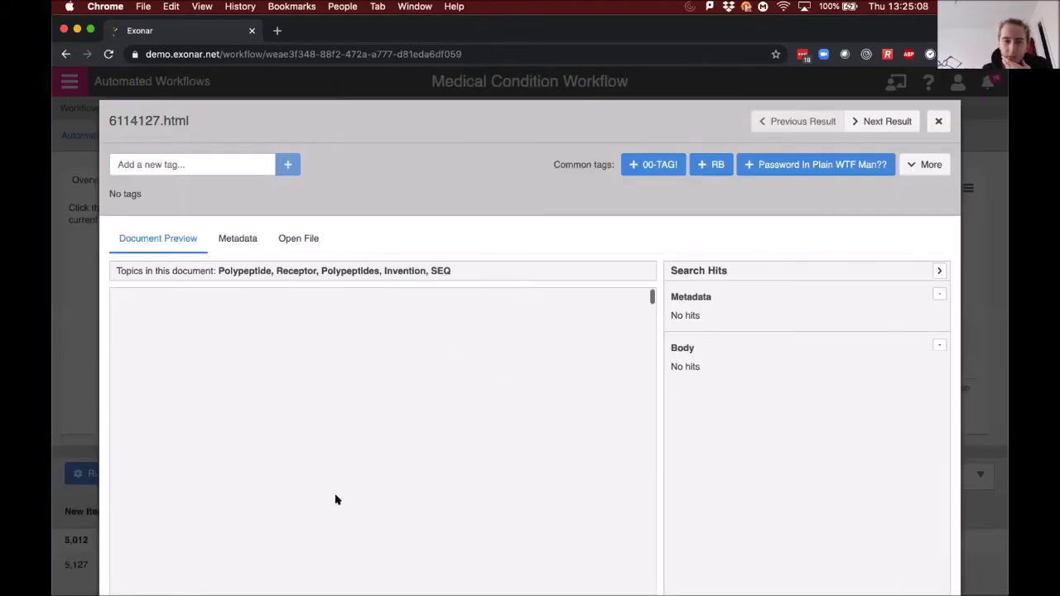
scroll(336, 497, down, 15)
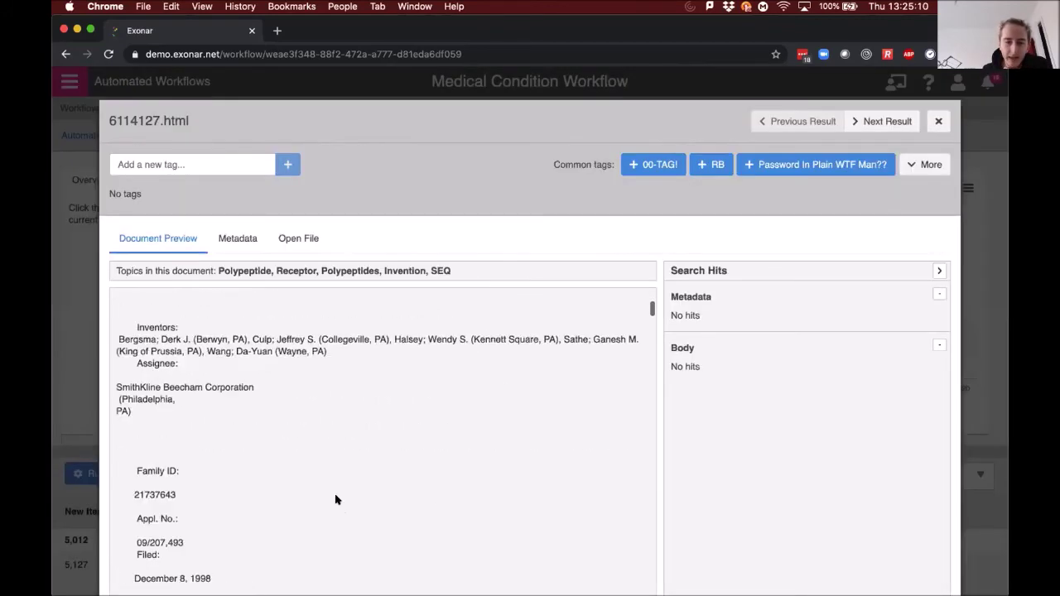
scroll(387, 465, down, 15)
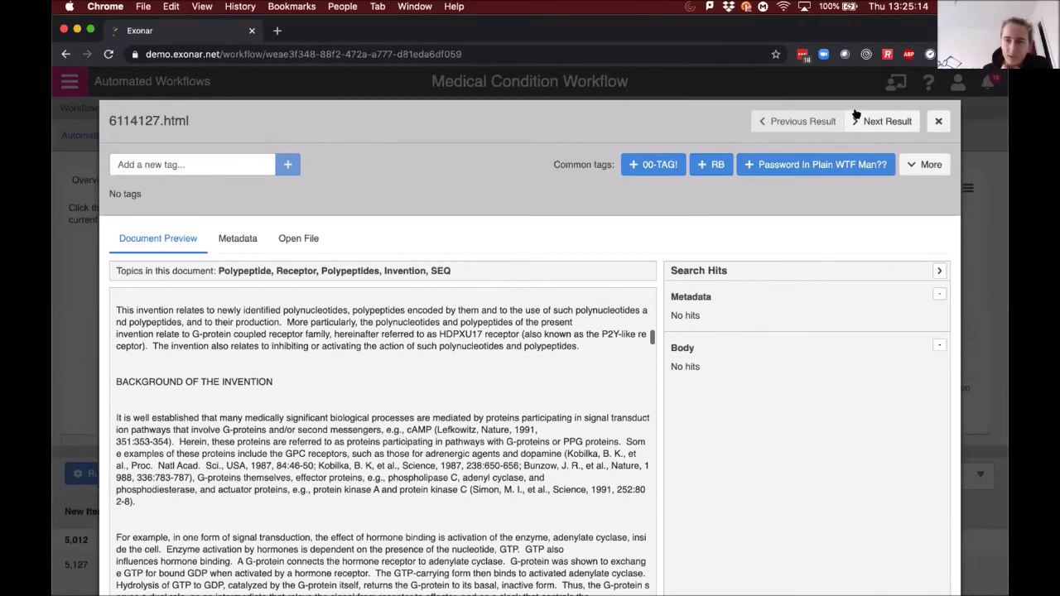
- Step through the following results to 7091193.html, examine their search hits and return to the run's item list
click(883, 122)
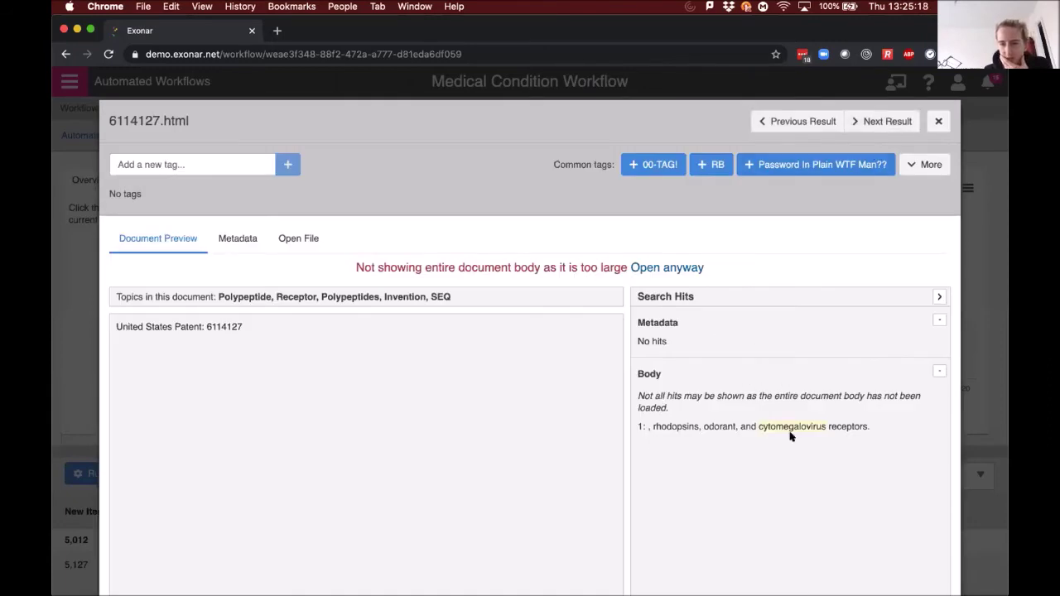
click(876, 121)
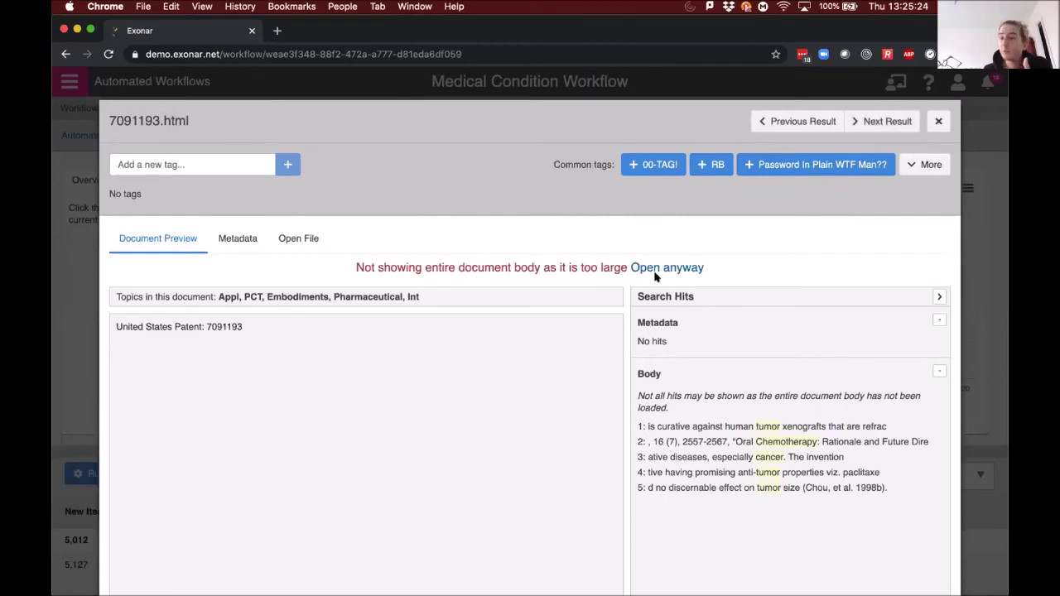
click(937, 123)
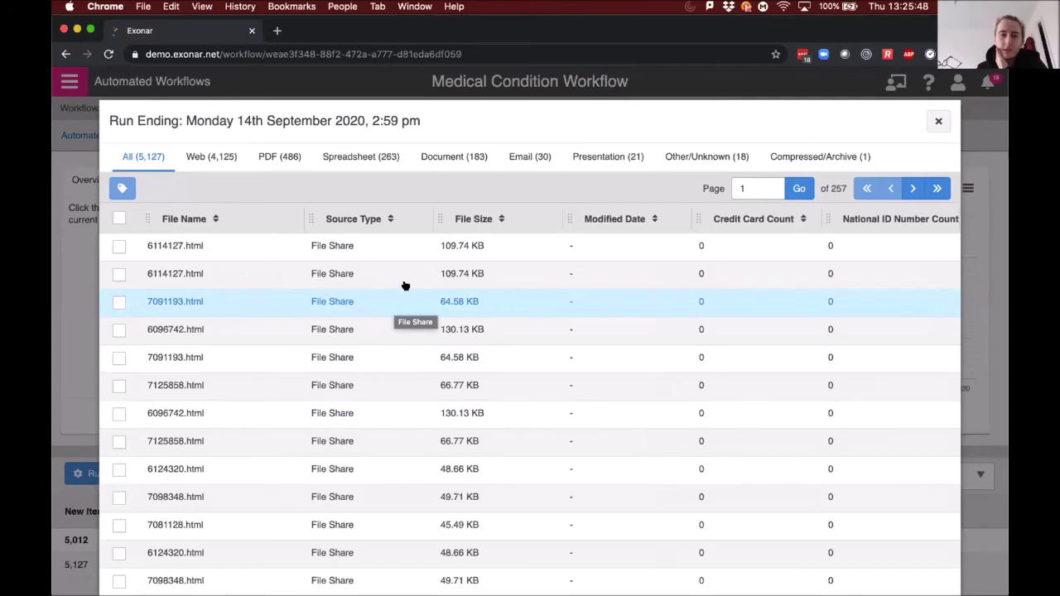
- Show only the run's spreadsheets and examine the injury records in Overland Incidents.xlsx and the incident log in Incident Report.xlsx
click(375, 159)
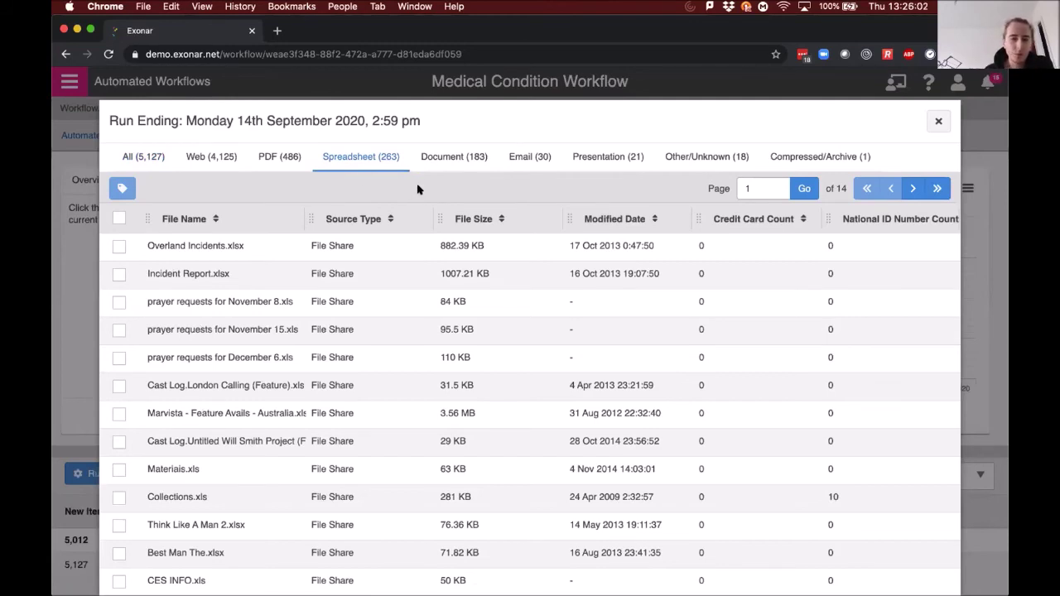
click(396, 252)
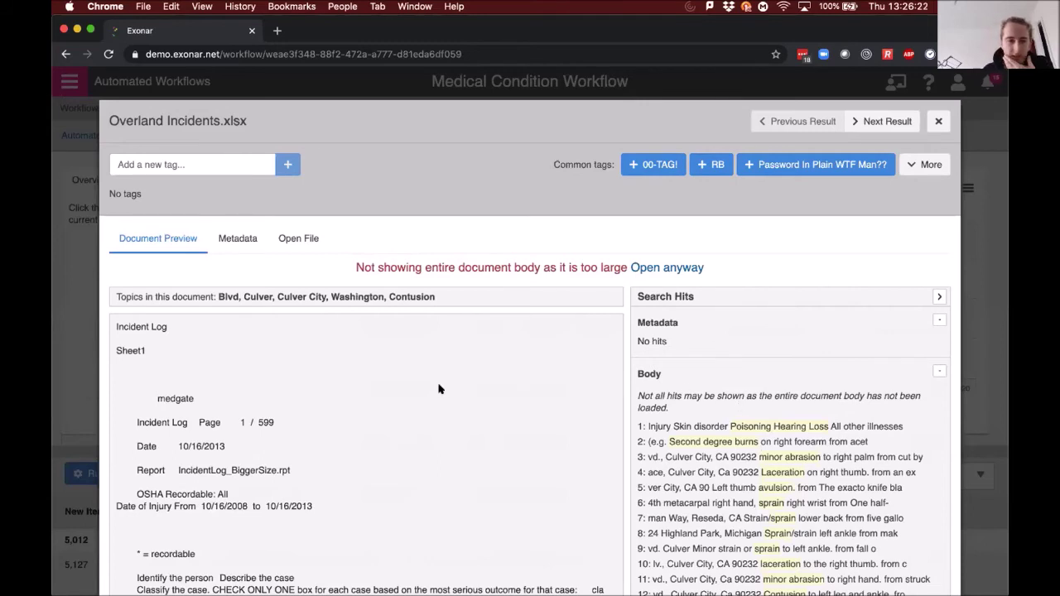
scroll(439, 389, down, 3)
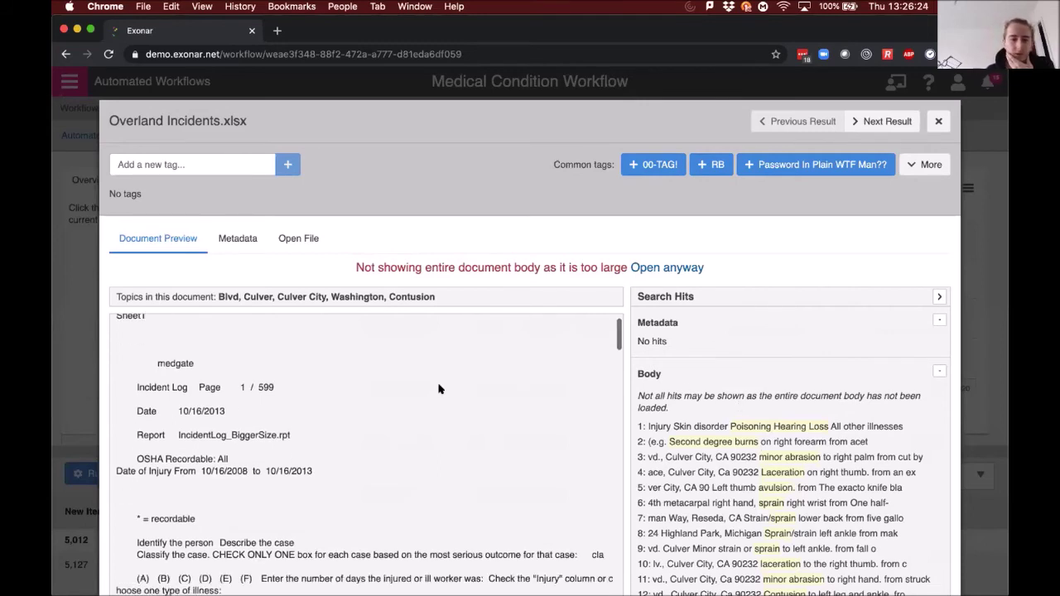
scroll(439, 389, down, 6)
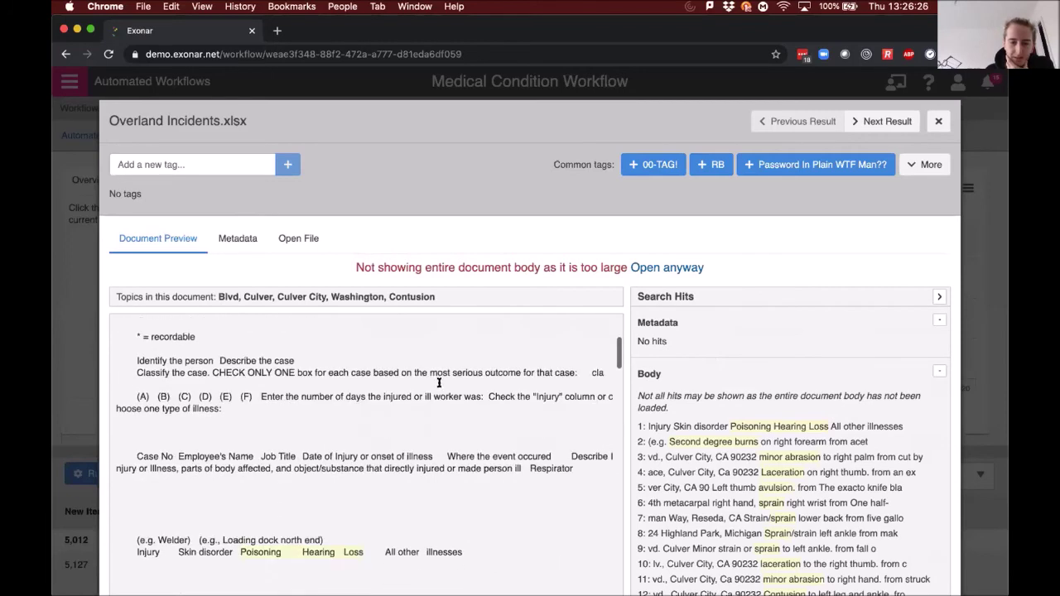
scroll(439, 382, down, 3)
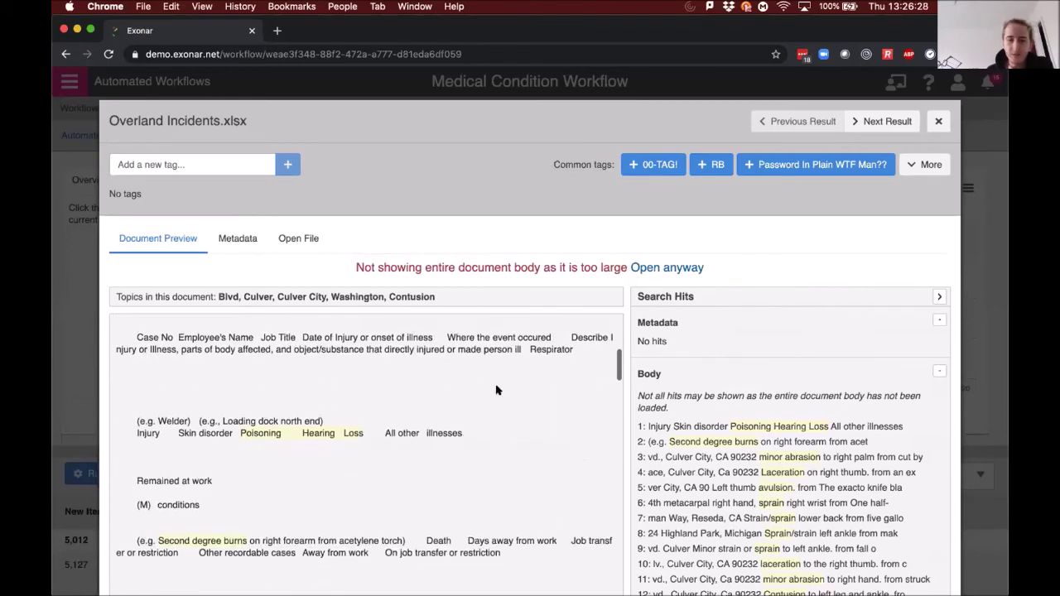
scroll(505, 393, down, 3)
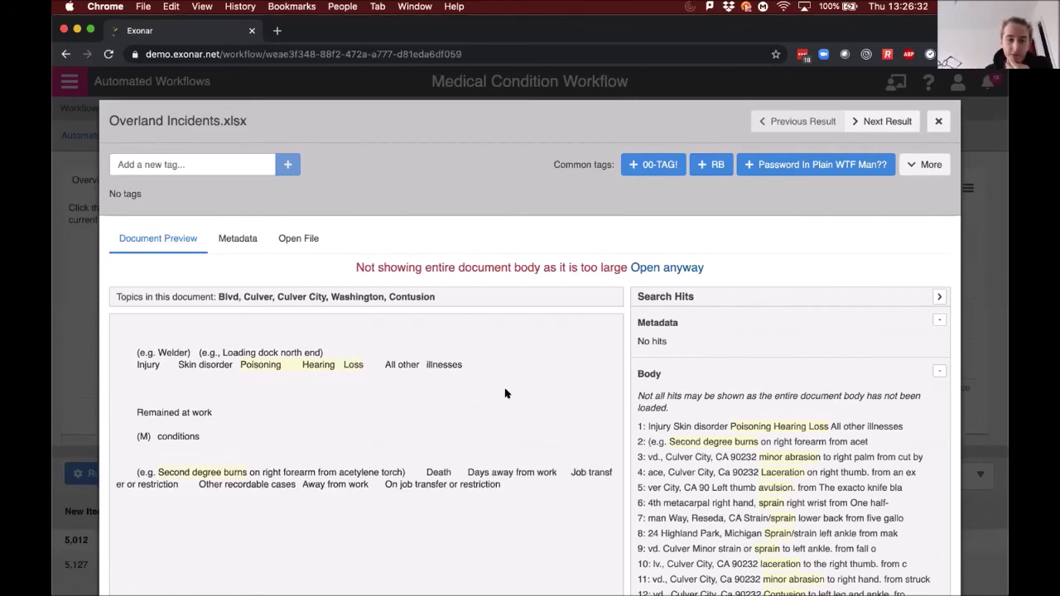
scroll(506, 393, down, 4)
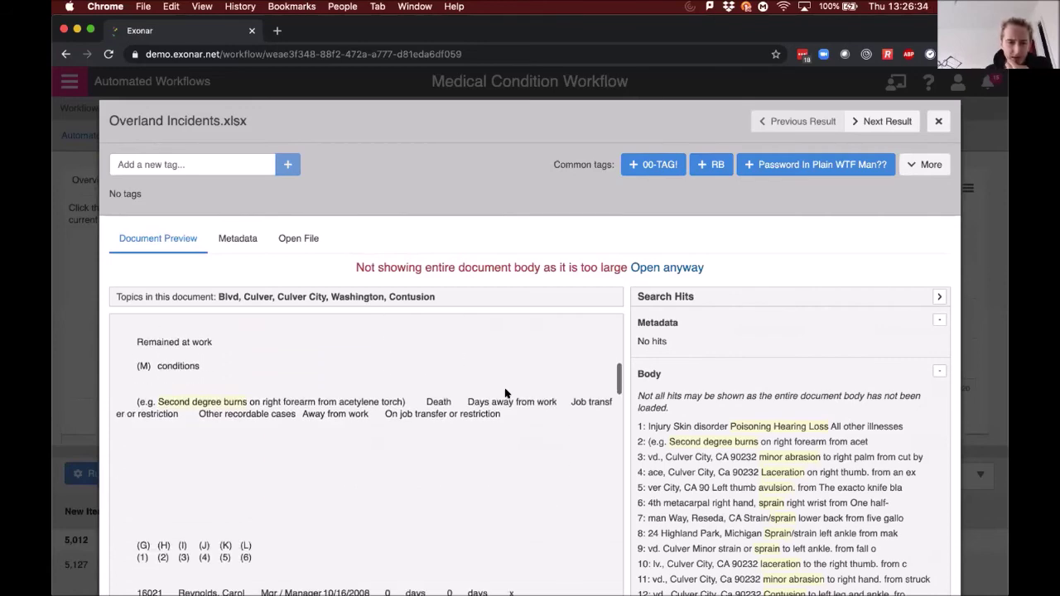
scroll(505, 394, down, 15)
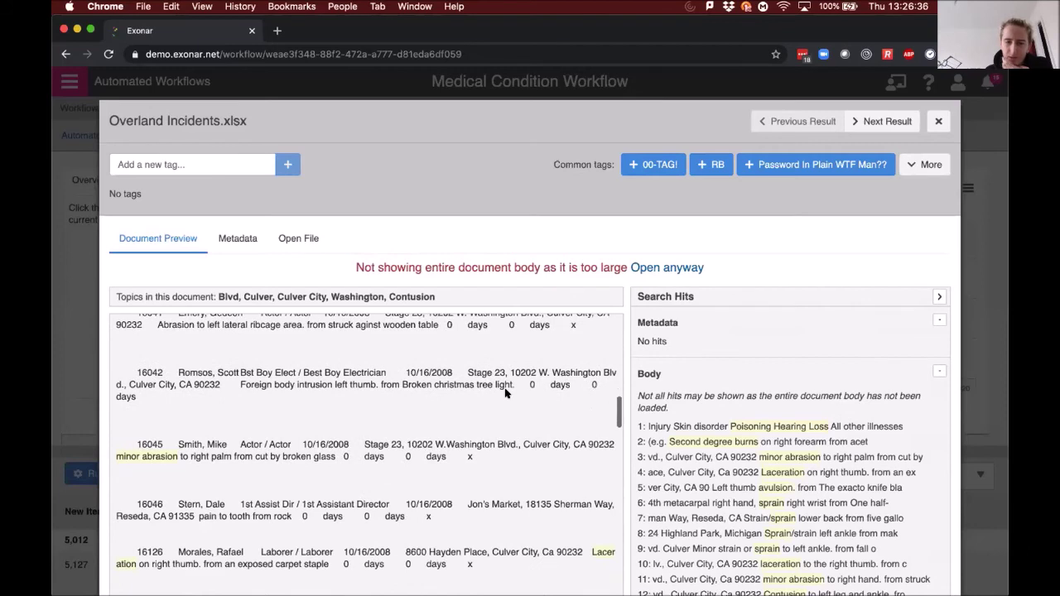
scroll(505, 394, down, 1)
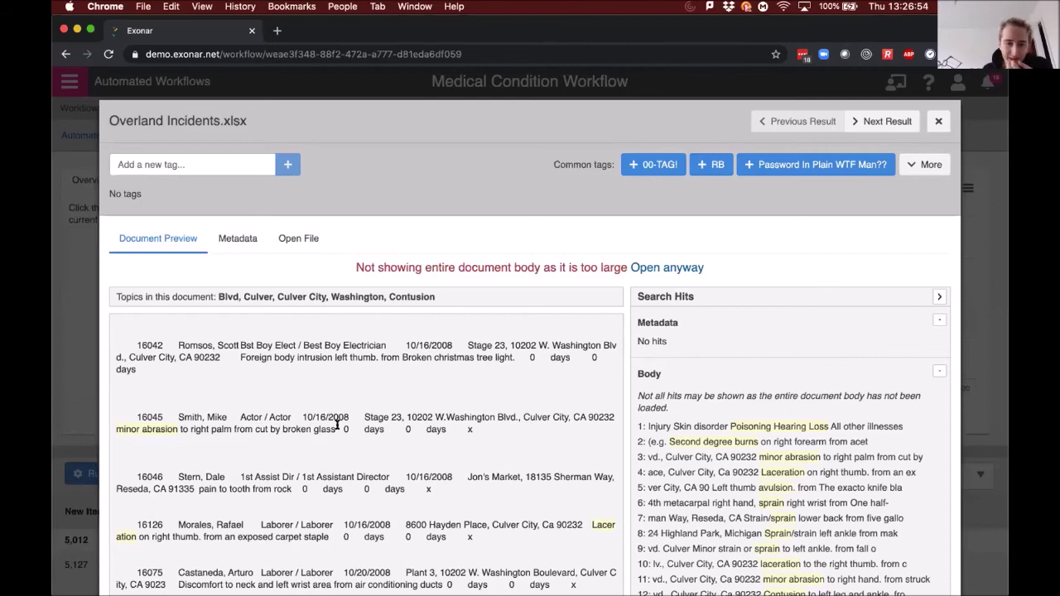
scroll(338, 425, down, 5)
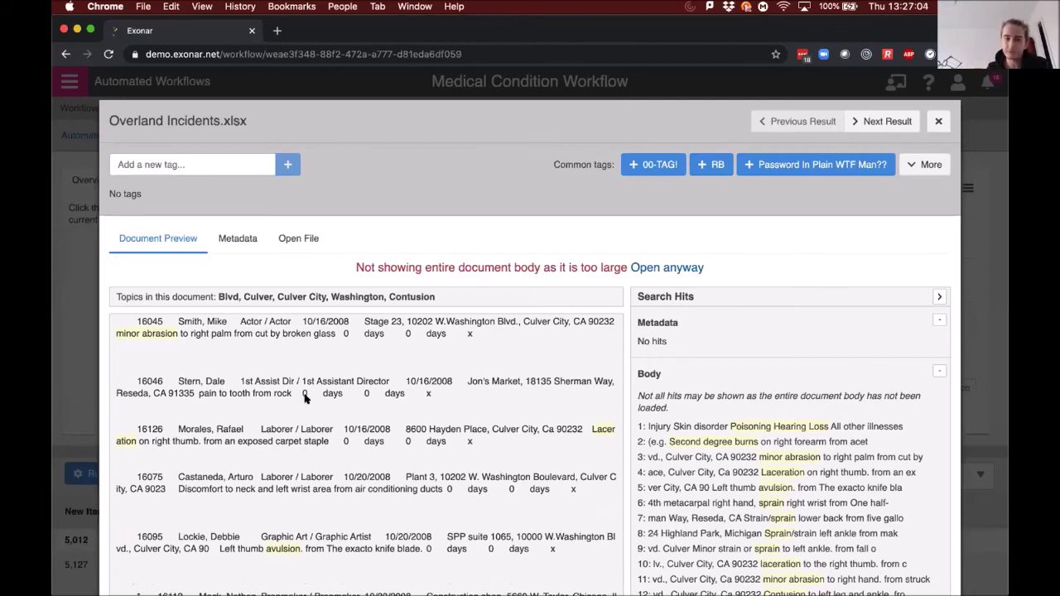
scroll(304, 399, down, 3)
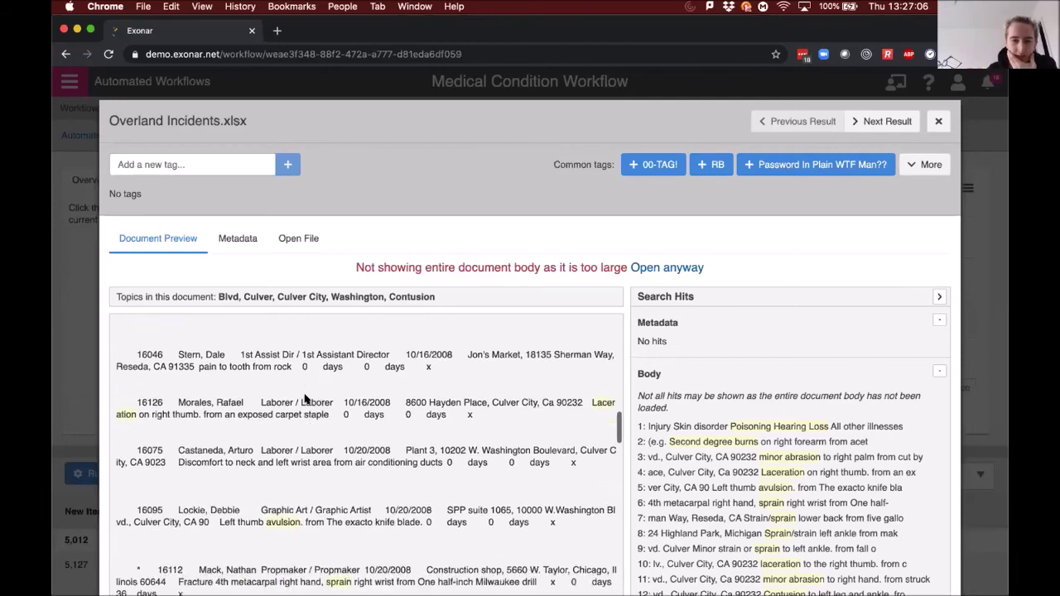
scroll(304, 398, down, 1)
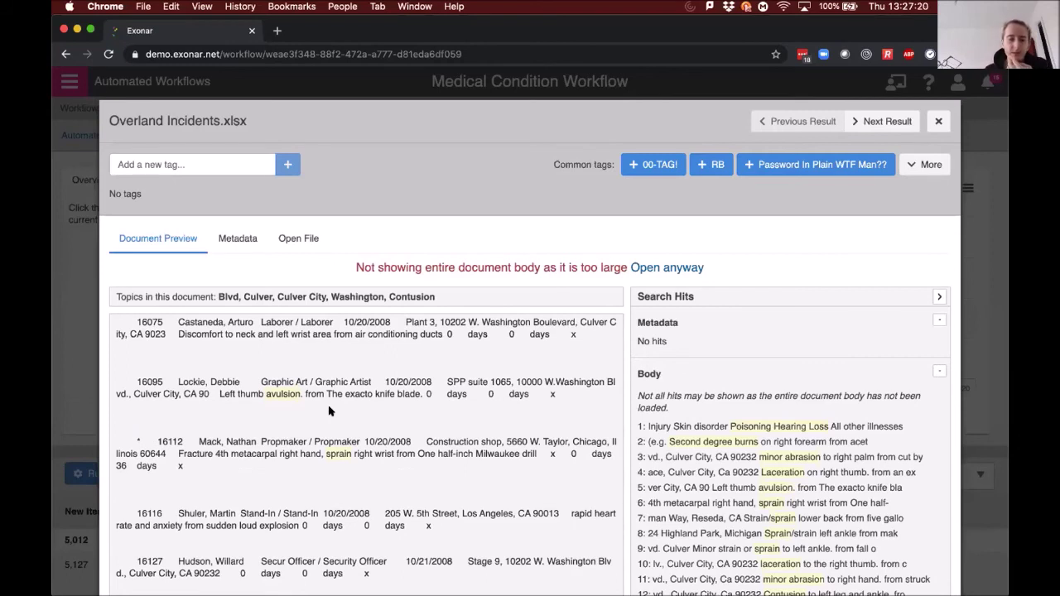
scroll(329, 412, down, 2)
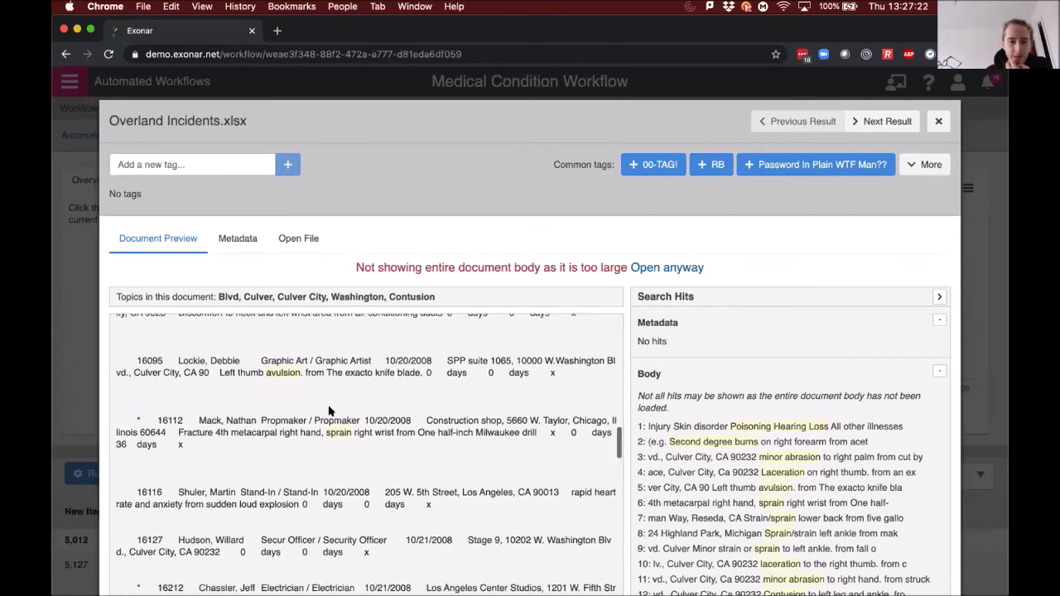
click(900, 121)
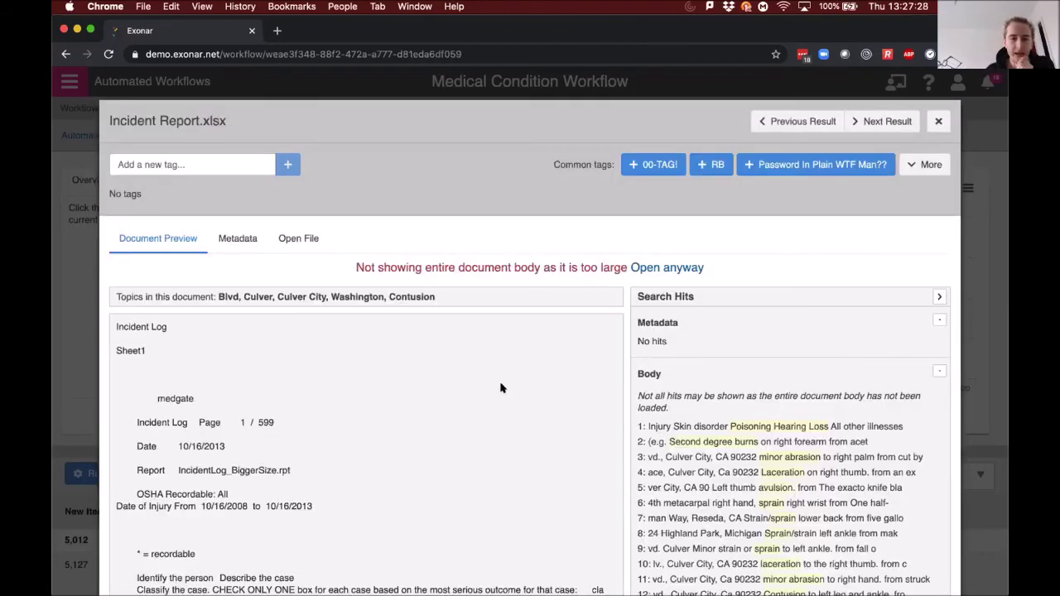
scroll(500, 387, down, 2)
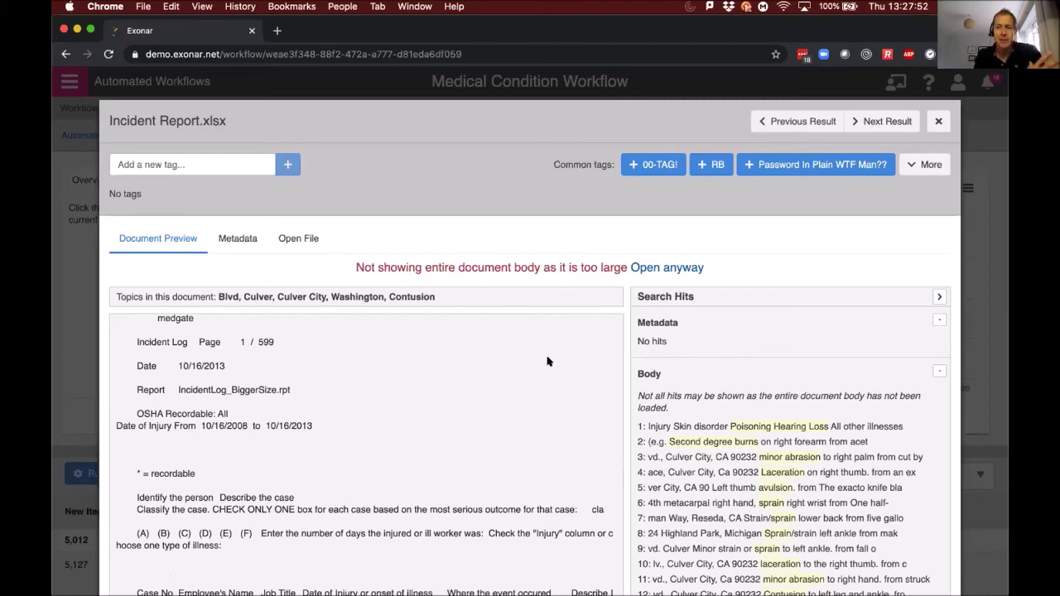
- Close the incident report and the run's item list, and go to the Search page
click(935, 121)
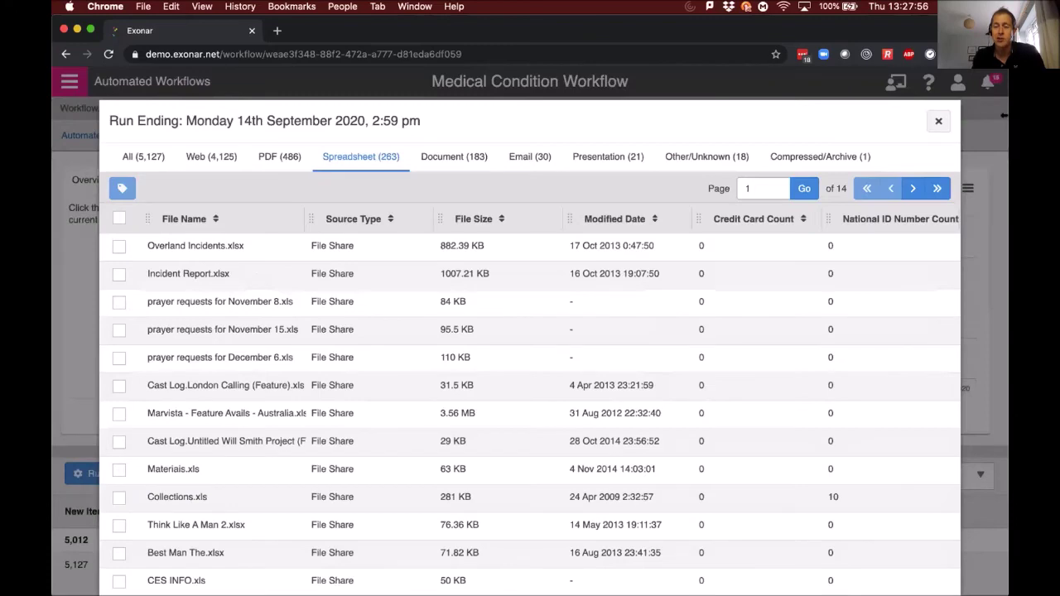
click(937, 120)
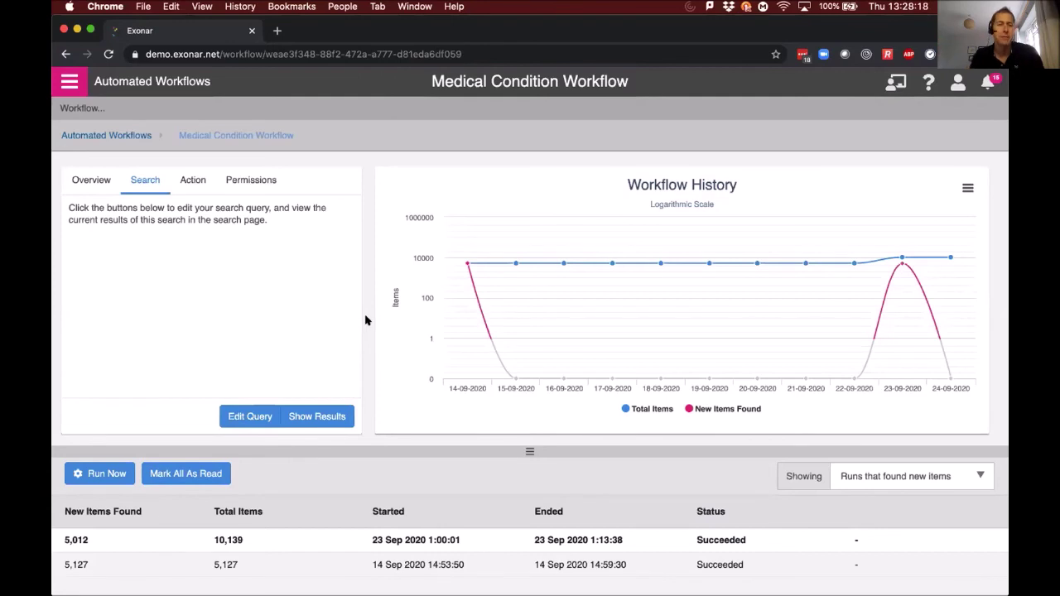
click(68, 81)
click(134, 192)
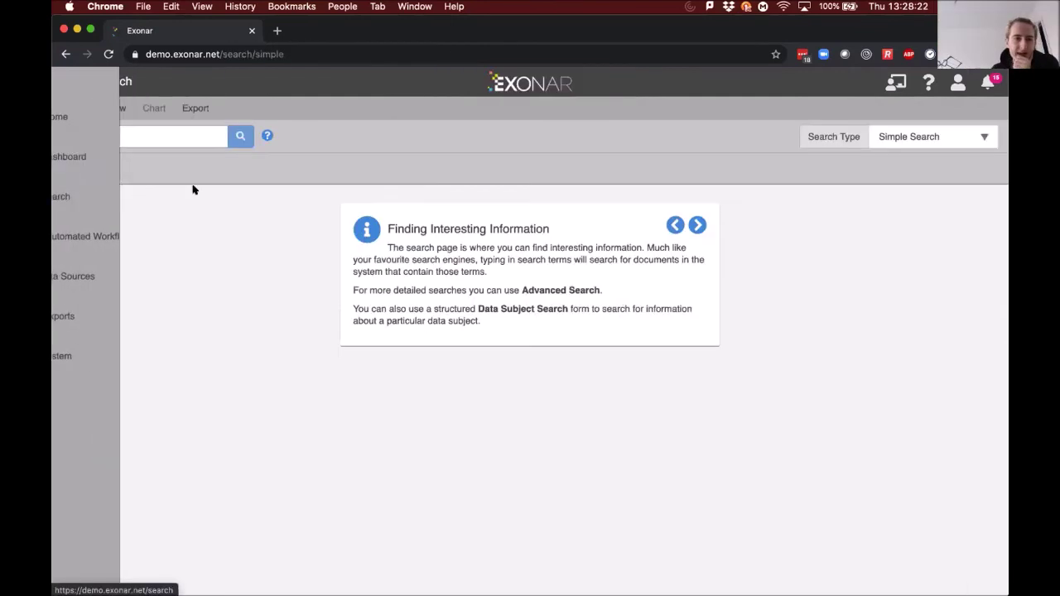
- Load the saved Medical Sensitive query and run it as an advanced search
click(79, 108)
click(104, 152)
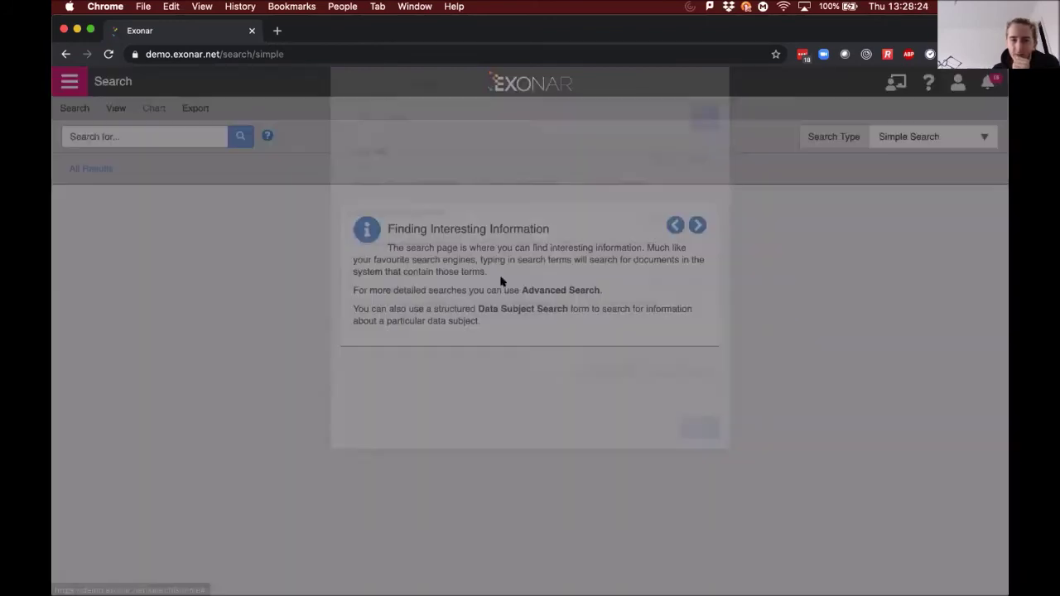
scroll(501, 282, down, 10)
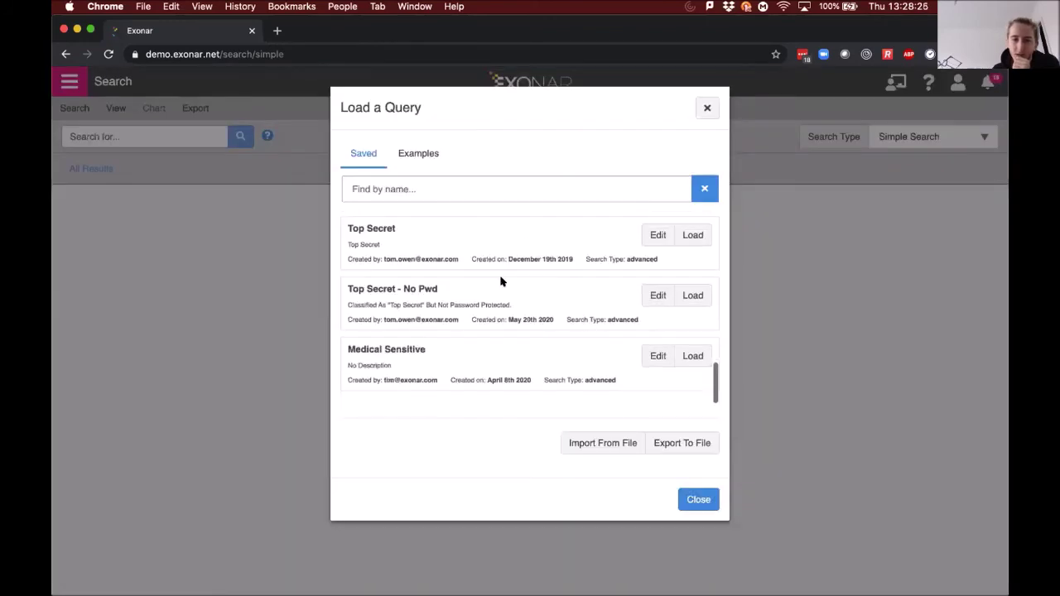
click(699, 356)
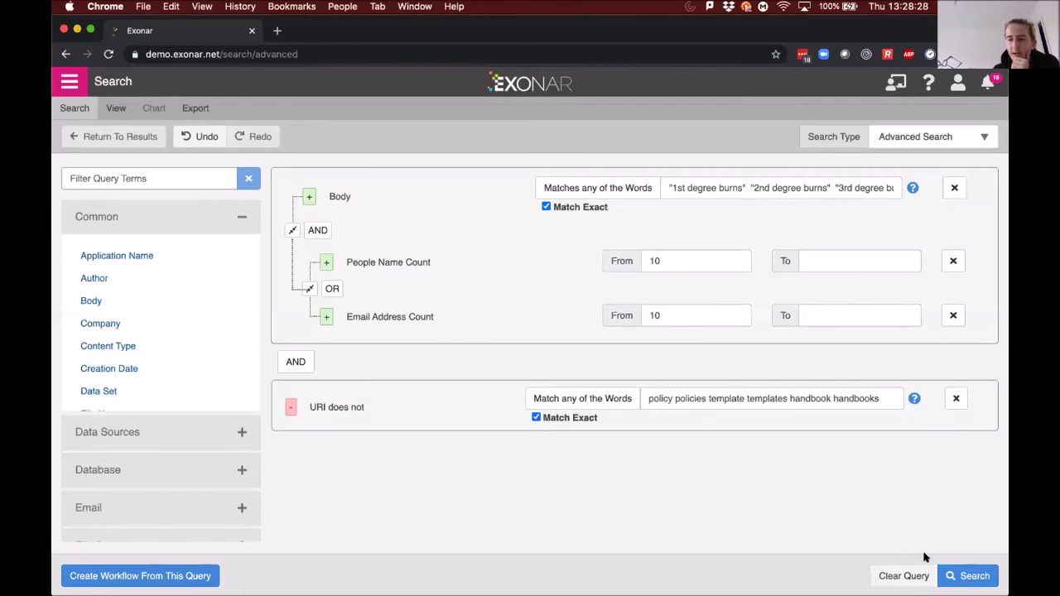
click(965, 577)
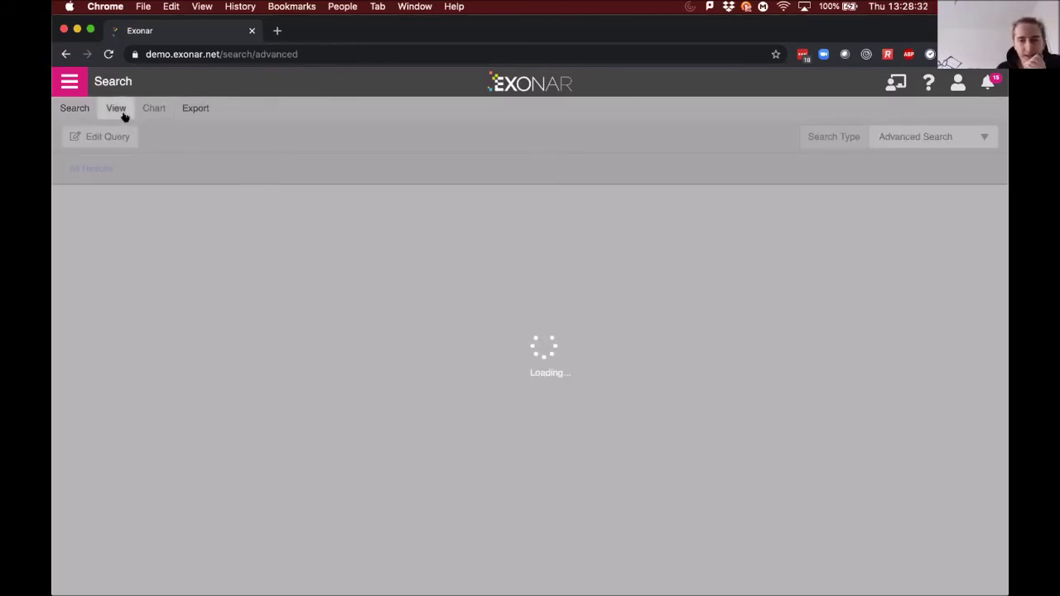
- Show the chart area above the search results and add a bar chart by Data Set
click(119, 109)
click(147, 131)
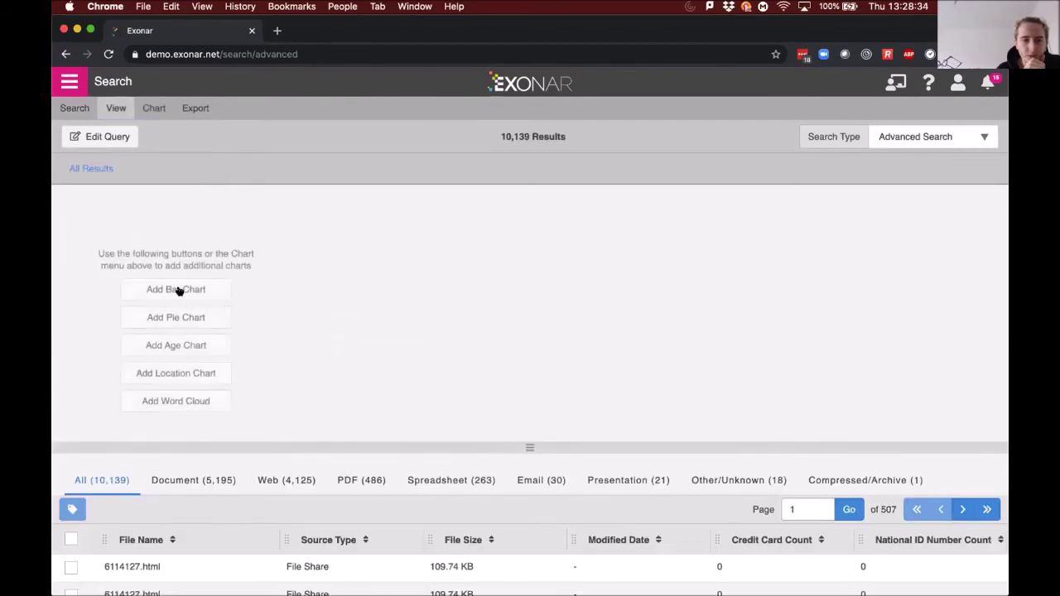
click(178, 291)
click(415, 225)
click(372, 368)
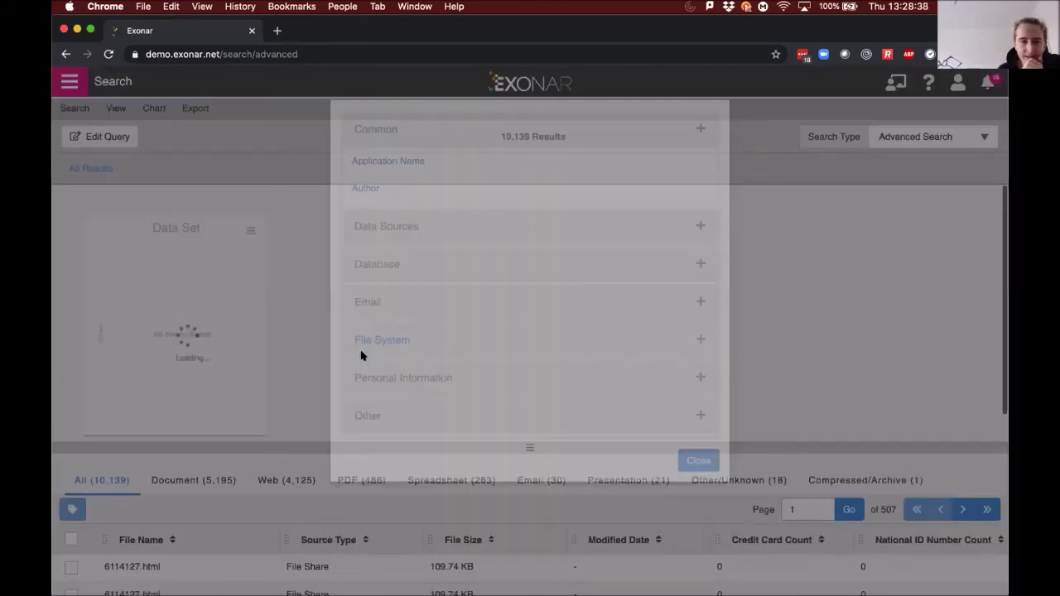
drag(675, 330, 839, 306)
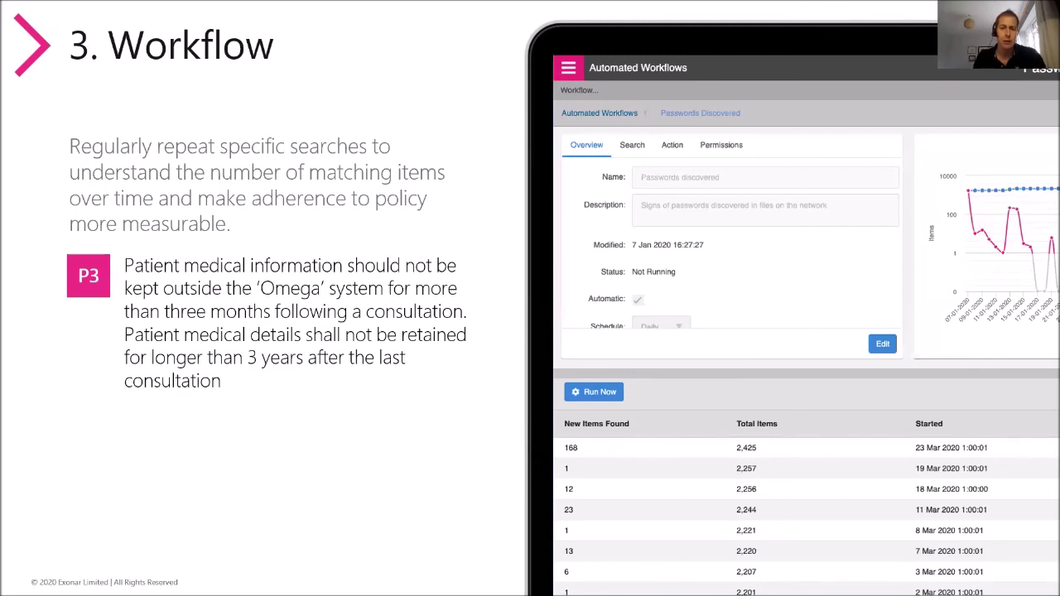
key(Right)
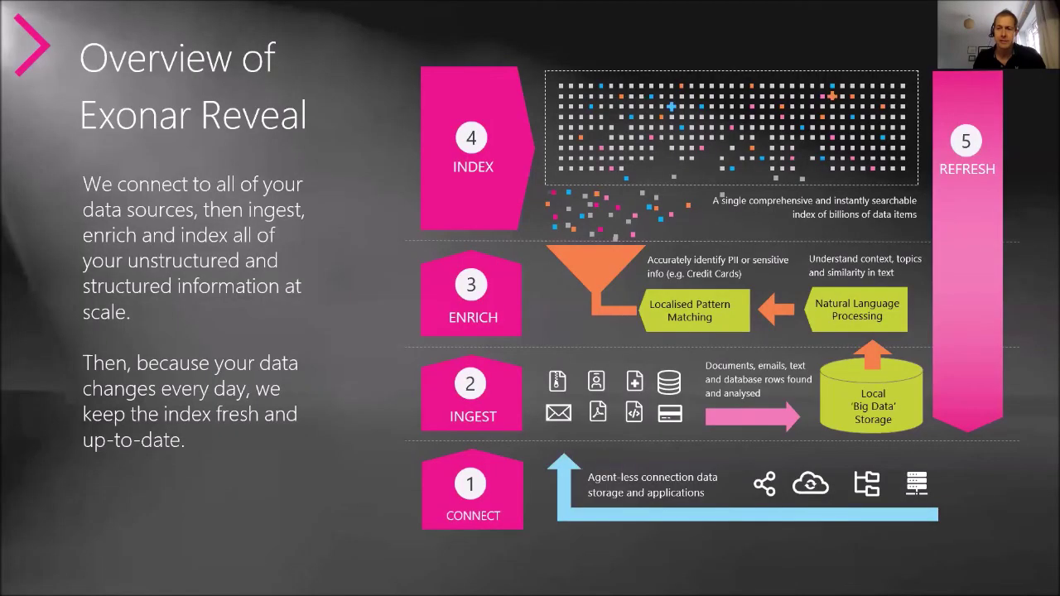